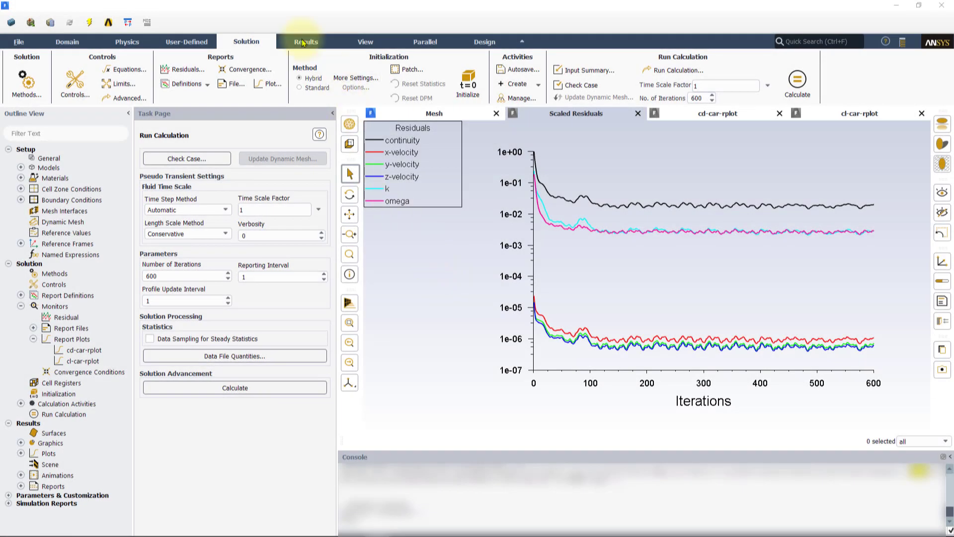
- Switch to the Results ribbon to reach reports, contours and graphics tools
click(303, 41)
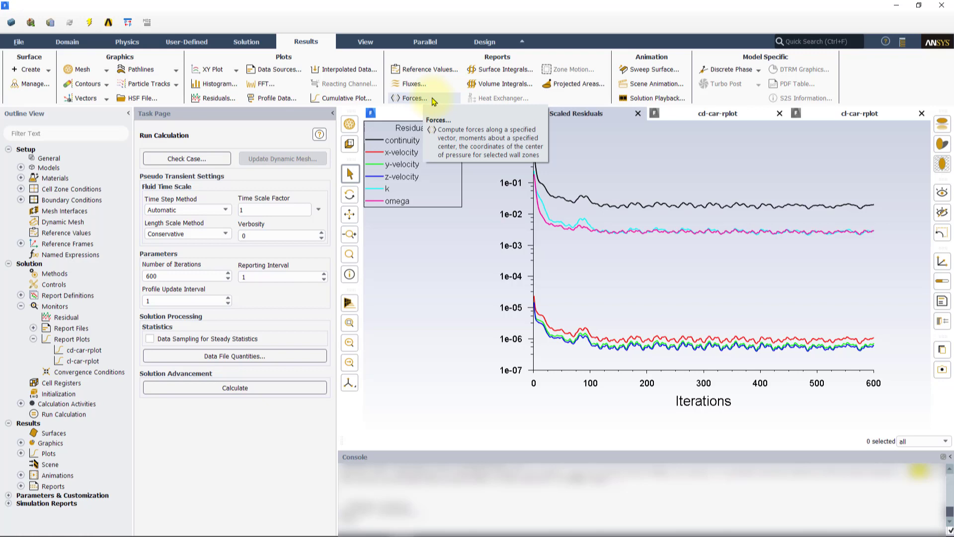
- In Force Reports, select chassis, brakes, wheels, wings, rods and wheelradii wall zones
click(431, 99)
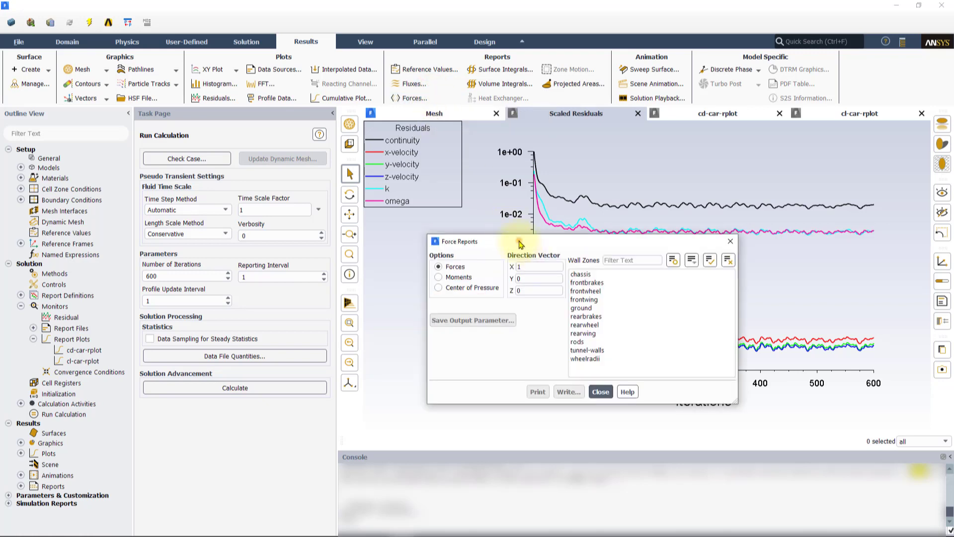
drag(520, 243, 179, 154)
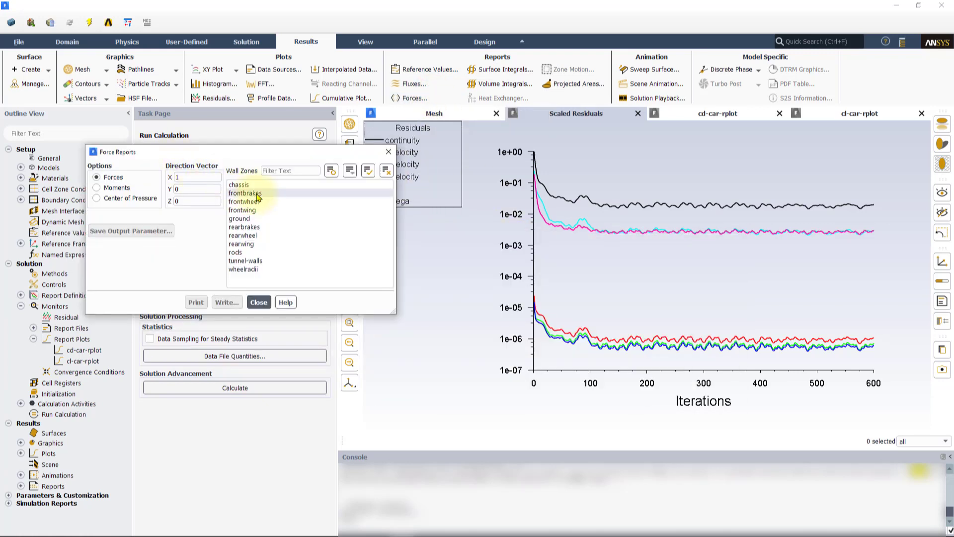
click(242, 185)
click(245, 193)
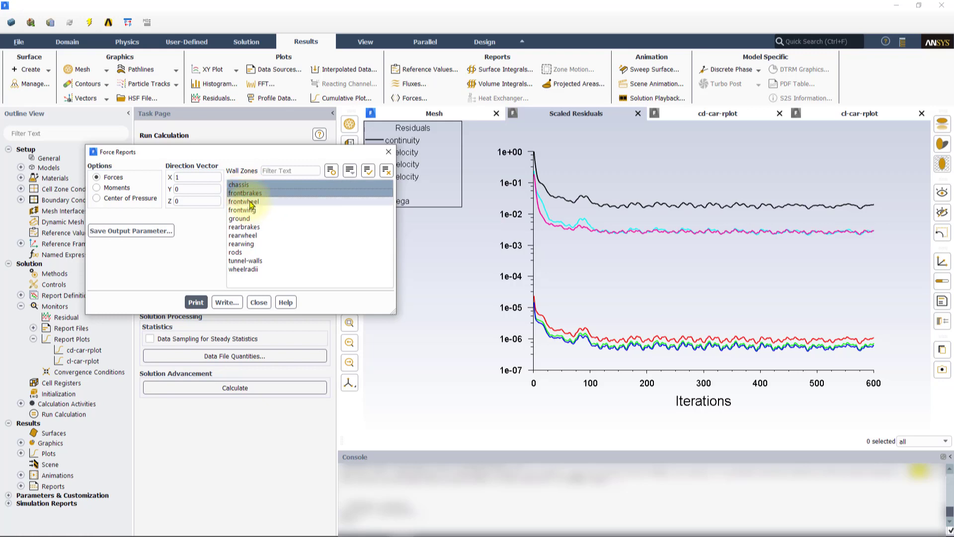
click(250, 202)
click(248, 211)
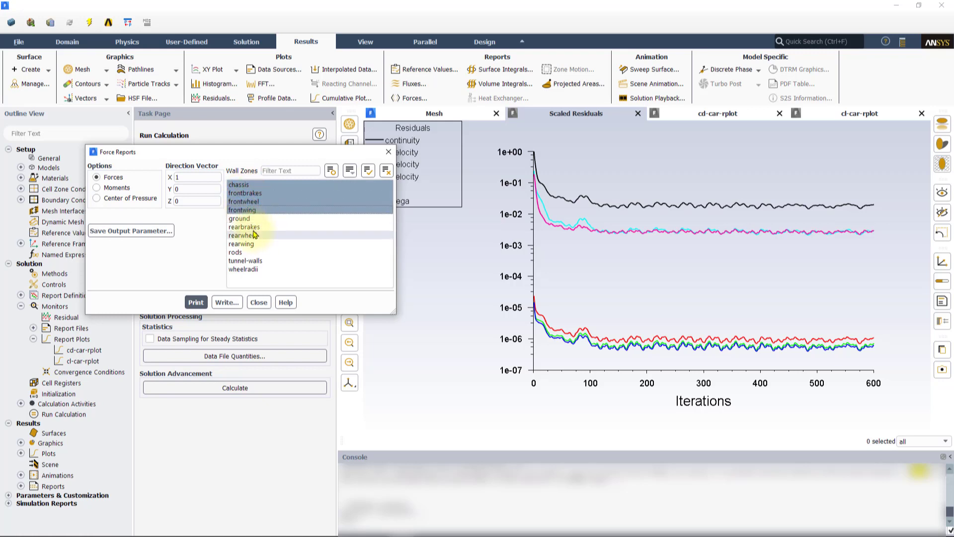
click(244, 227)
click(242, 236)
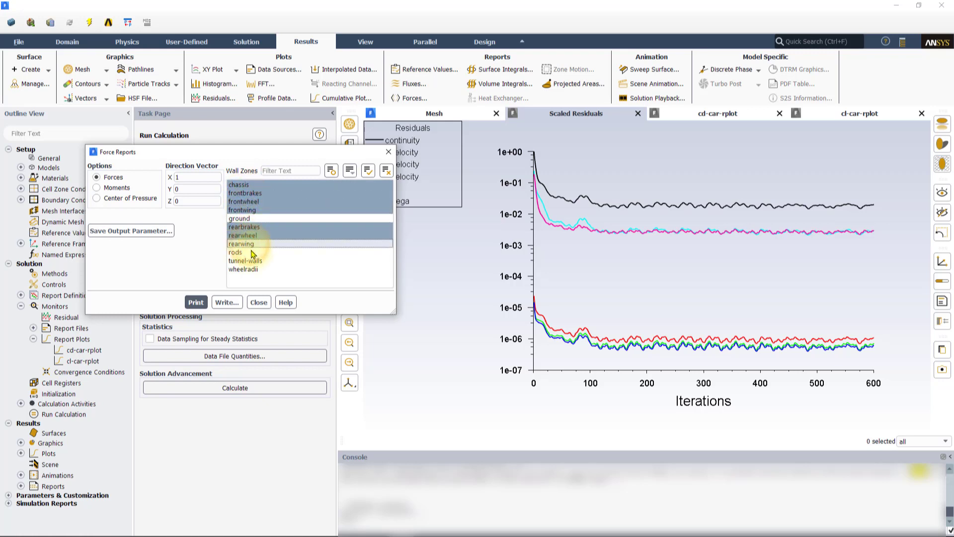
click(245, 244)
click(251, 268)
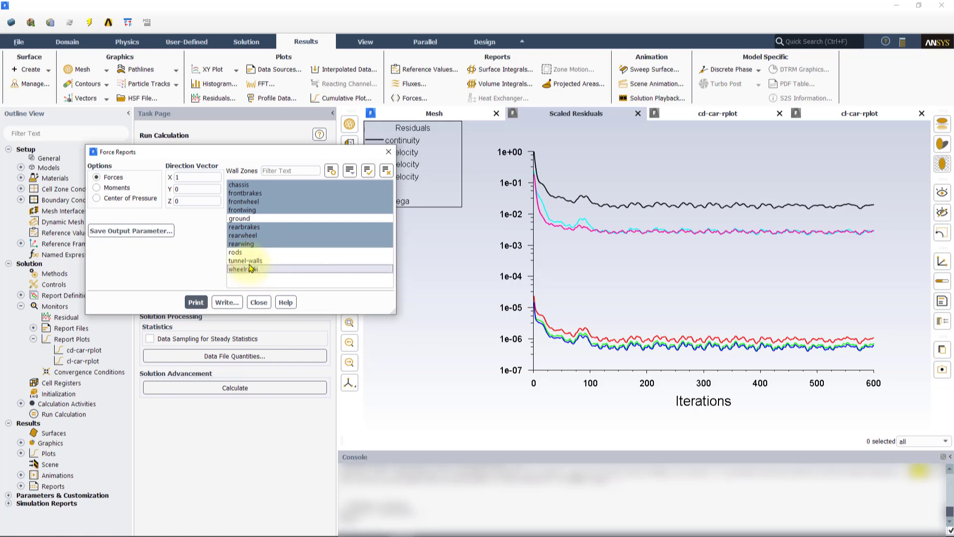
click(244, 252)
- Print the x-direction force report and enlarge the console to show it
click(180, 177)
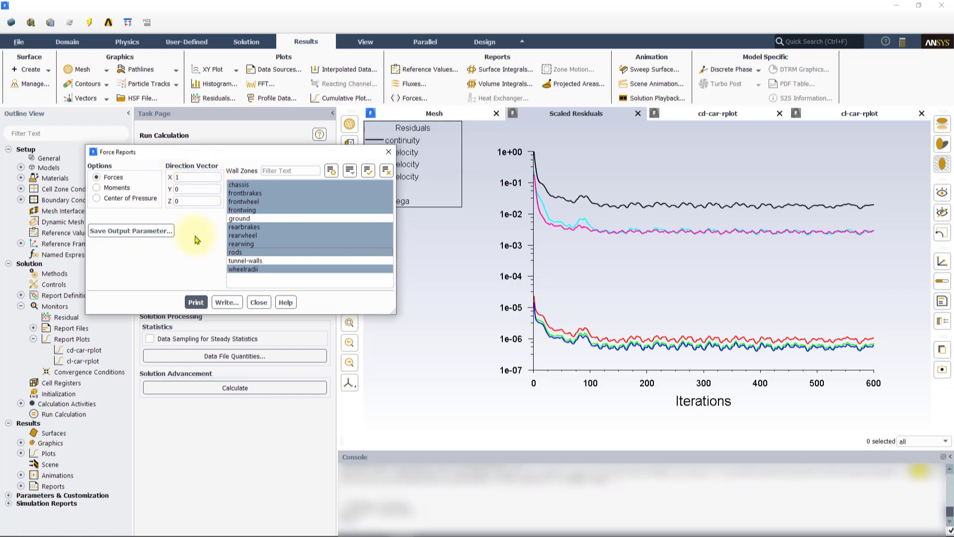
click(195, 302)
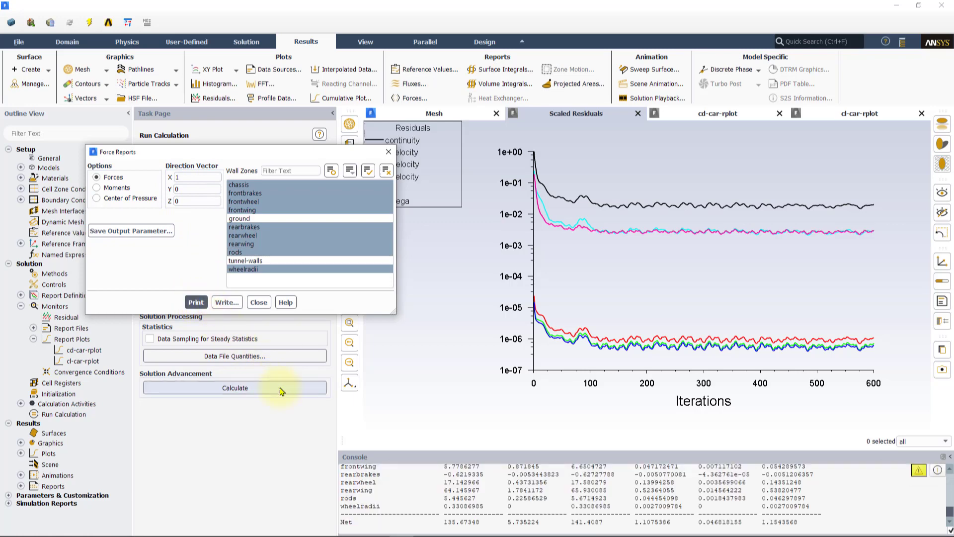
drag(427, 449, 427, 391)
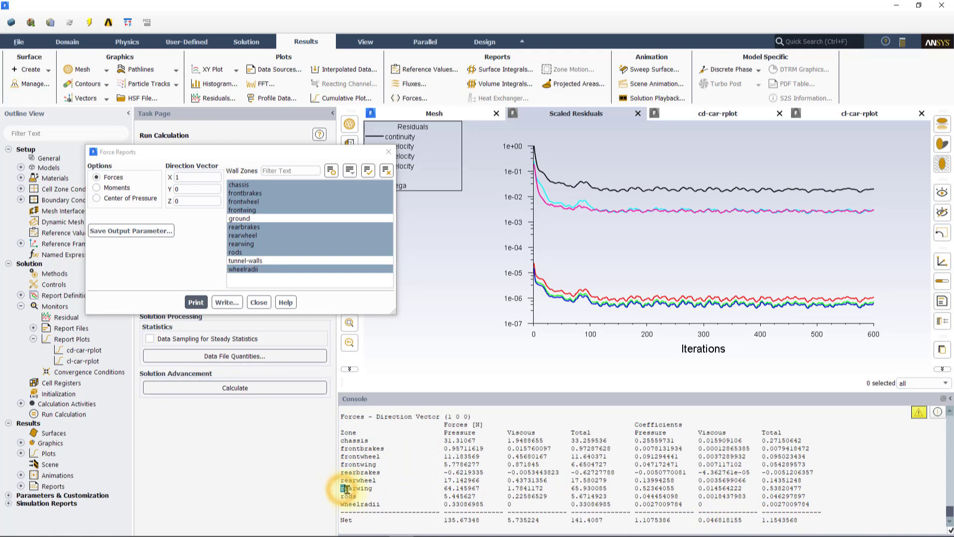
- Highlight the rearwing, rods, wheelradii and chassis drag values, then show the cd-car-rplot history
drag(341, 487, 805, 488)
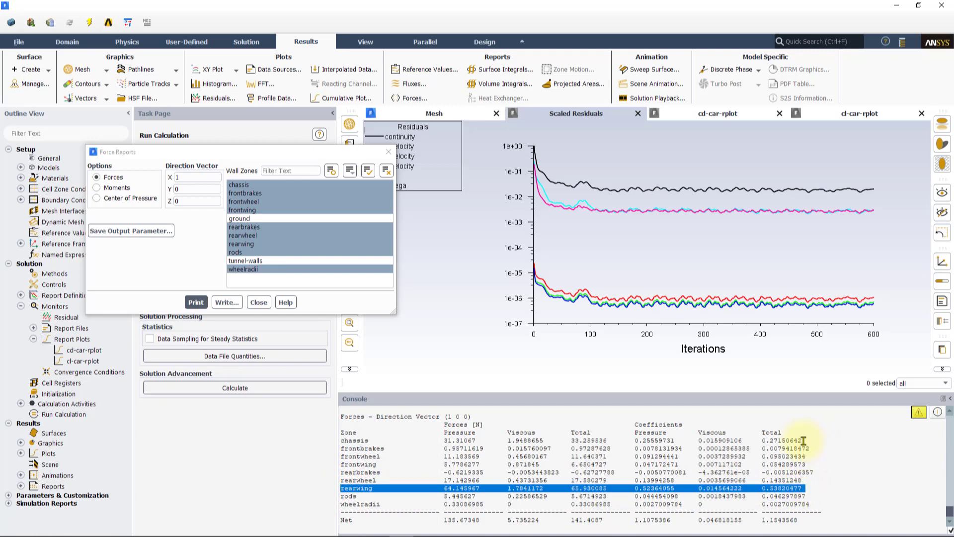
drag(803, 440, 345, 440)
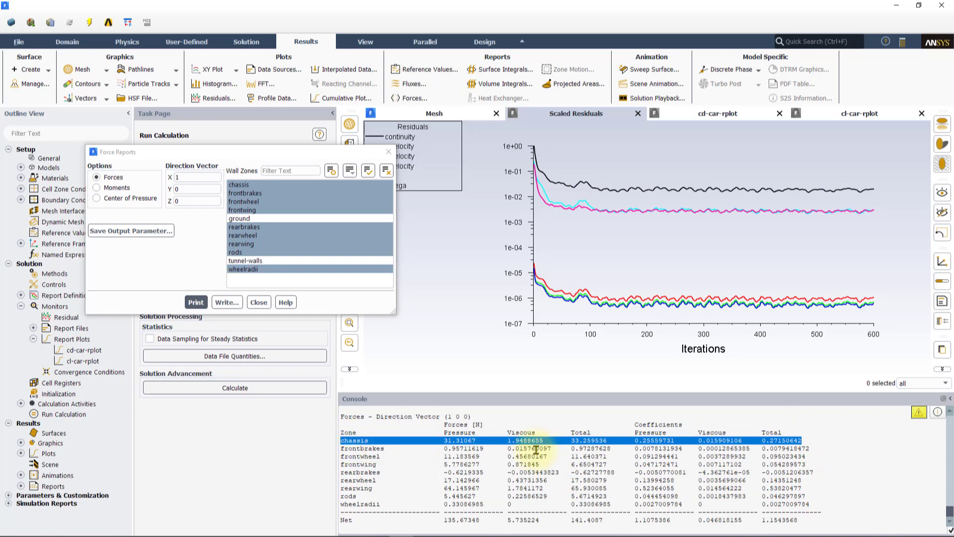
click(587, 412)
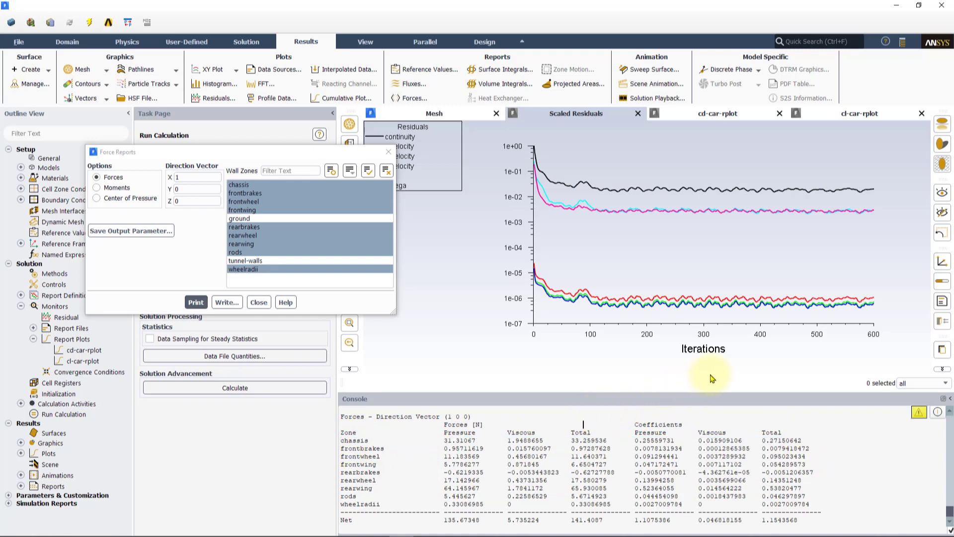
click(729, 116)
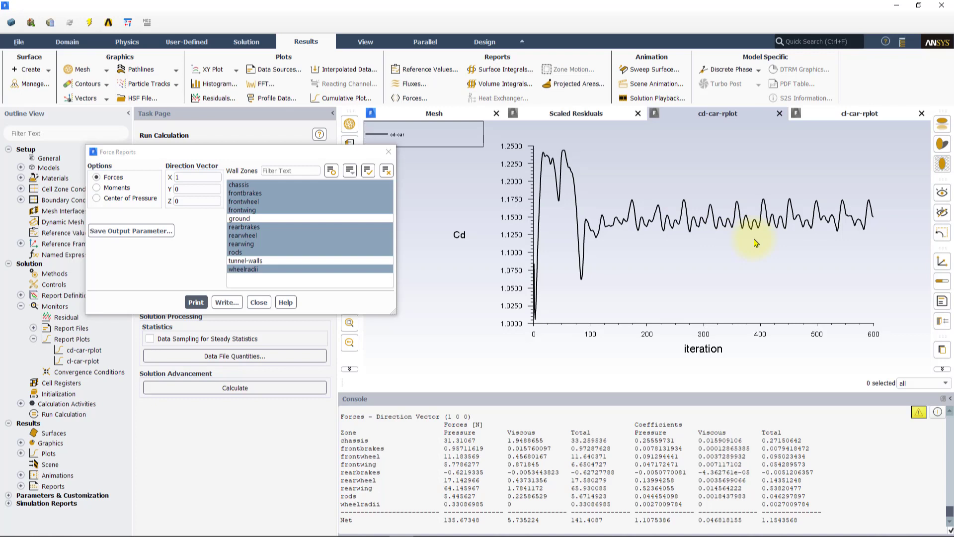
- Print the force report with direction (0, 1, 0) and highlight net -208.71351 N and -1.7037037
double_click(174, 177)
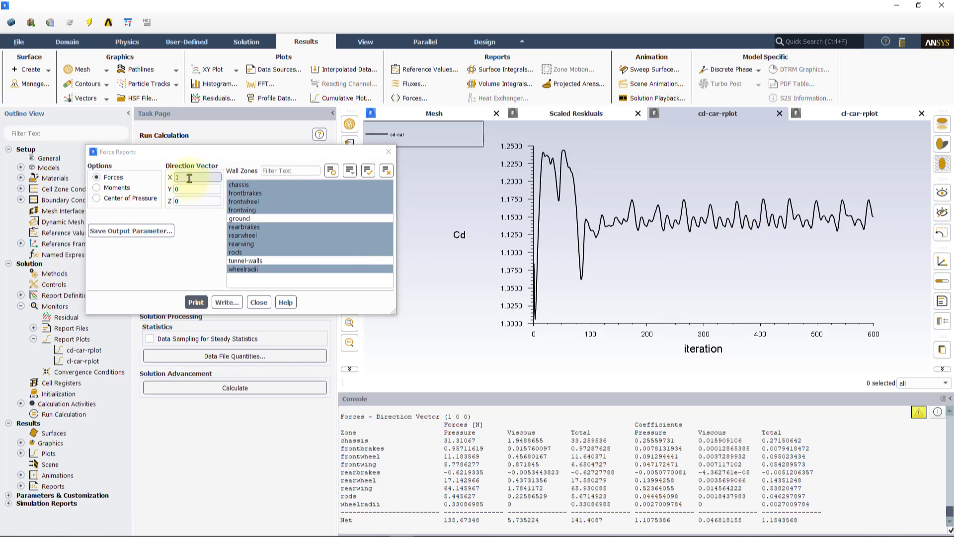
text(0)
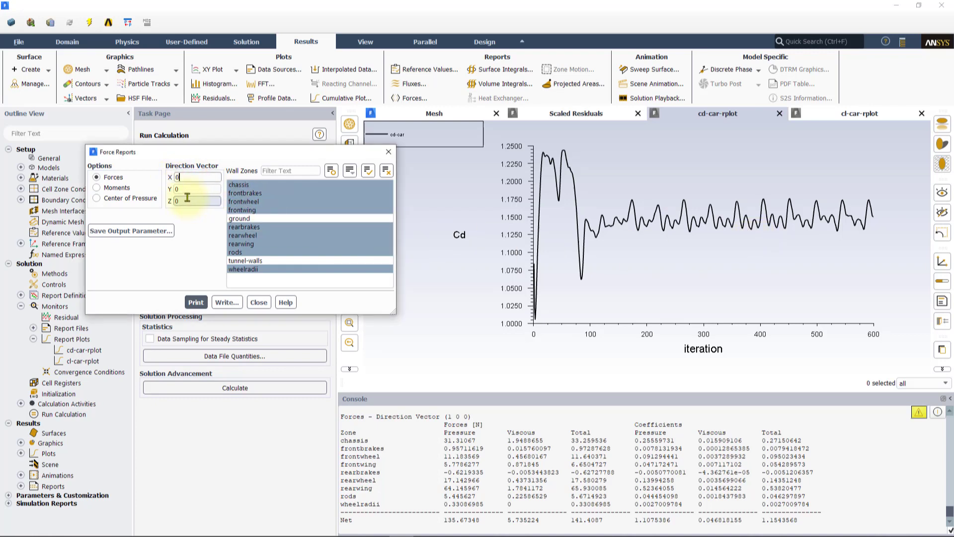
double_click(177, 189)
text(1)
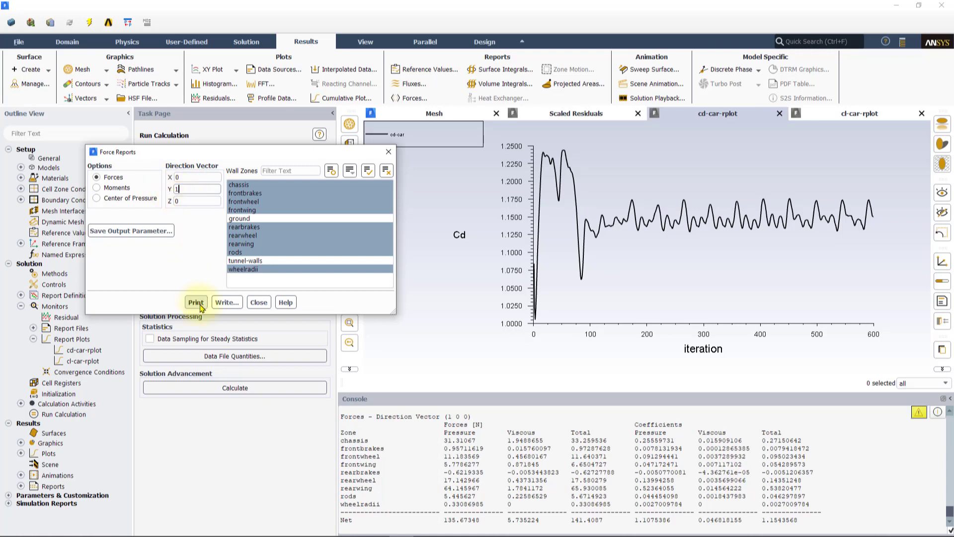
click(197, 303)
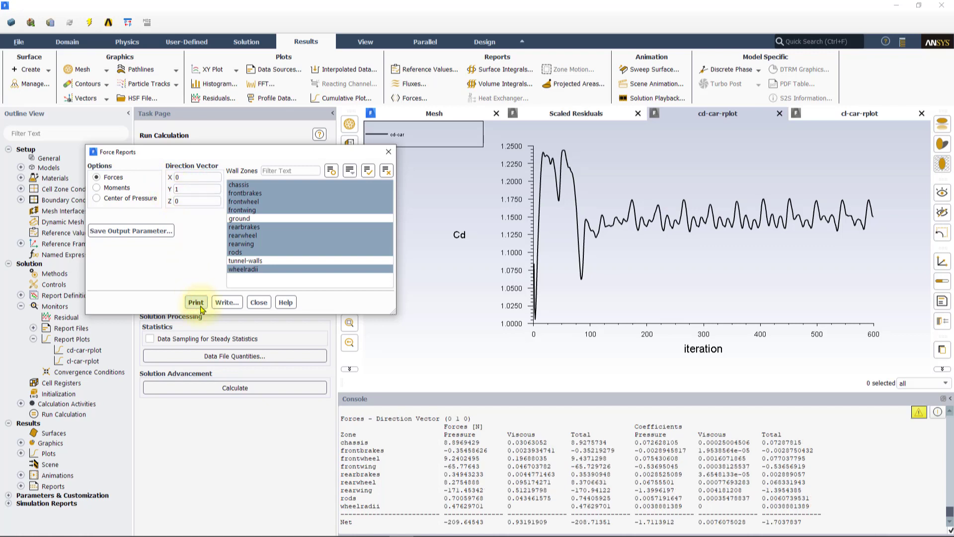
double_click(576, 521)
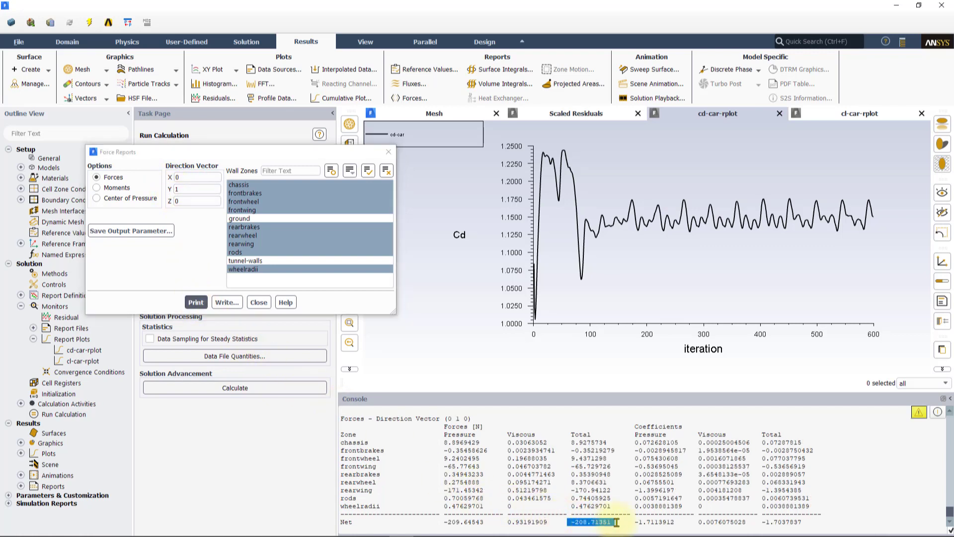
double_click(770, 521)
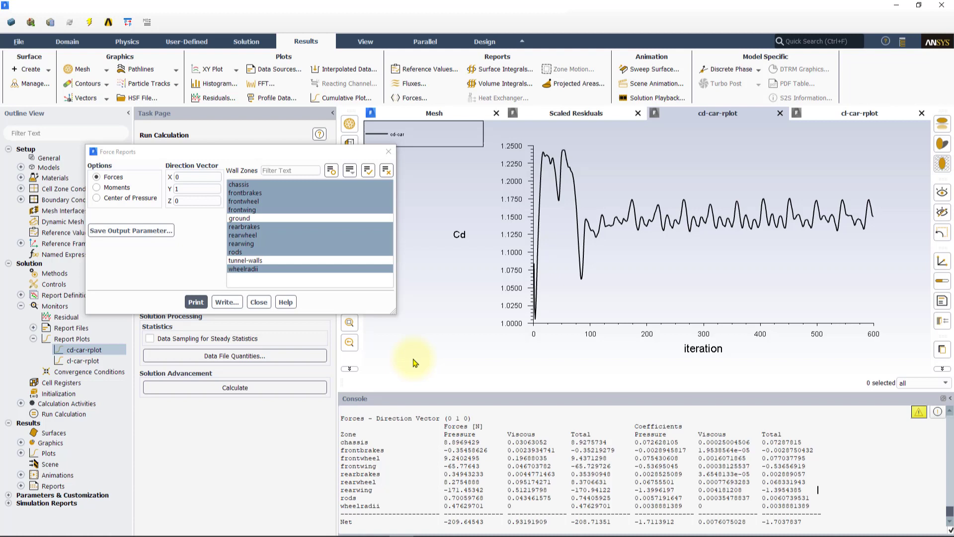
- Close Force Reports and display the car's wall surfaces through Domain > Mesh display
click(258, 301)
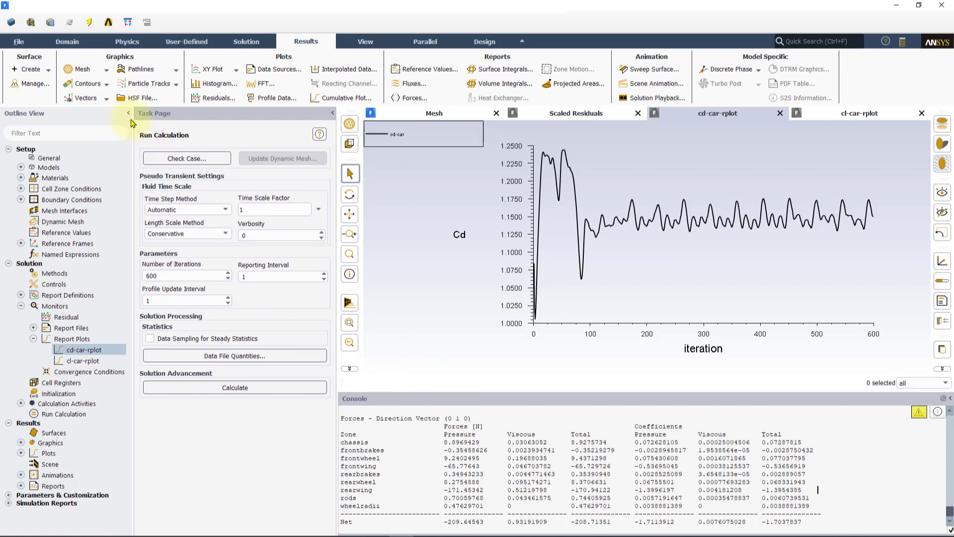
click(67, 42)
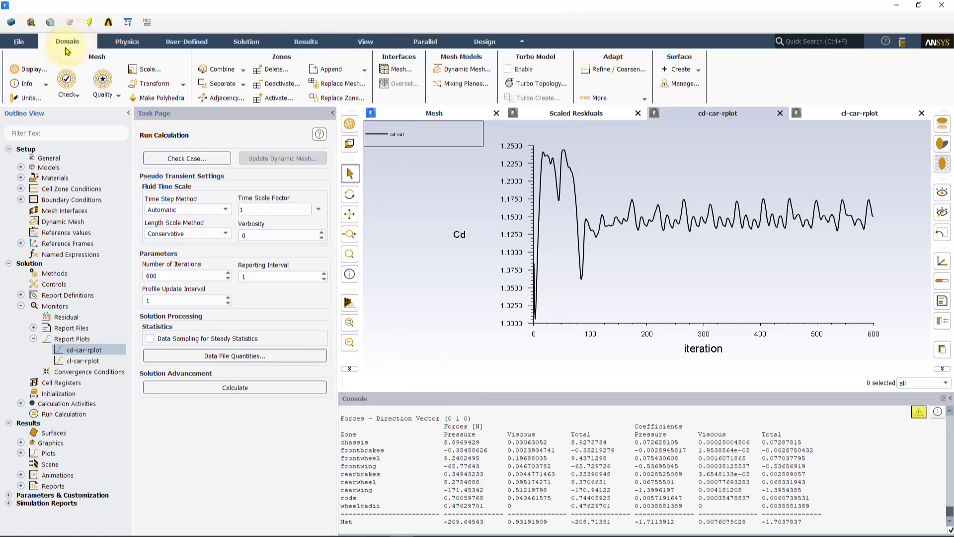
click(25, 69)
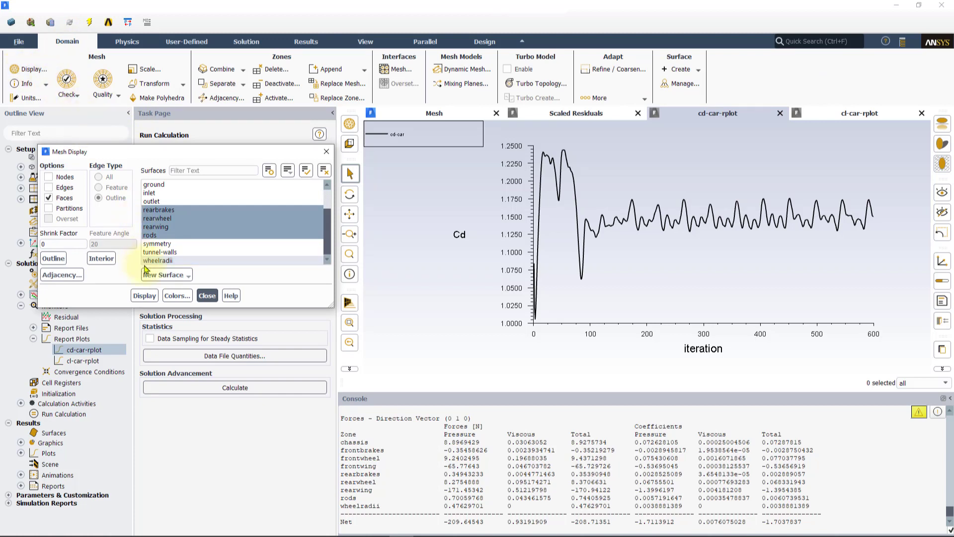
scroll(184, 238, up, 2)
scroll(184, 238, down, 2)
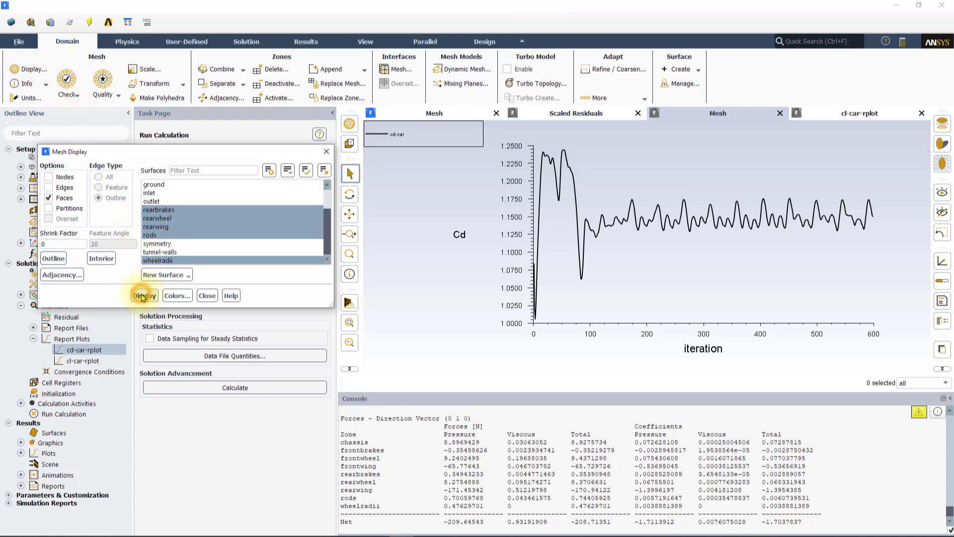
click(144, 295)
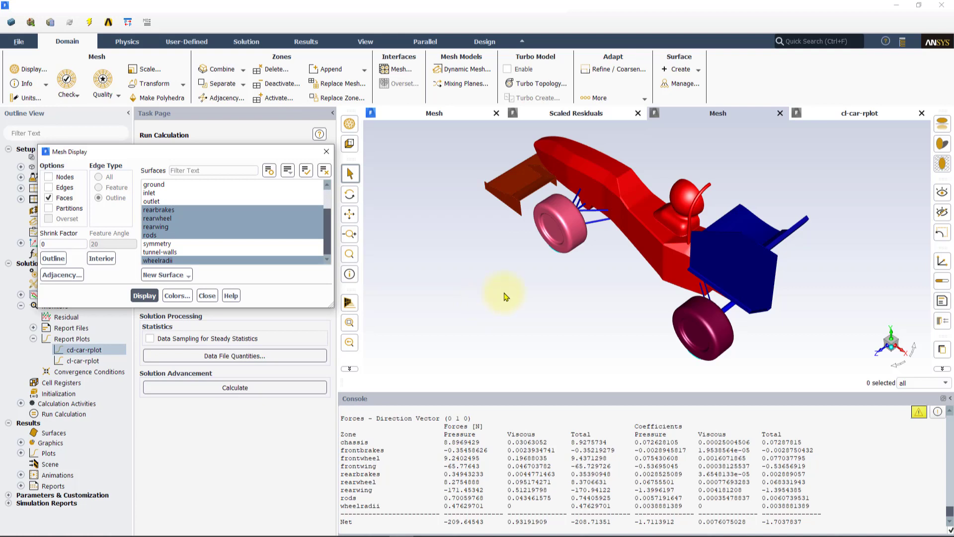
- Apply the symmetry mirror plane in Views, fit the full car to the window, and close Views
click(366, 42)
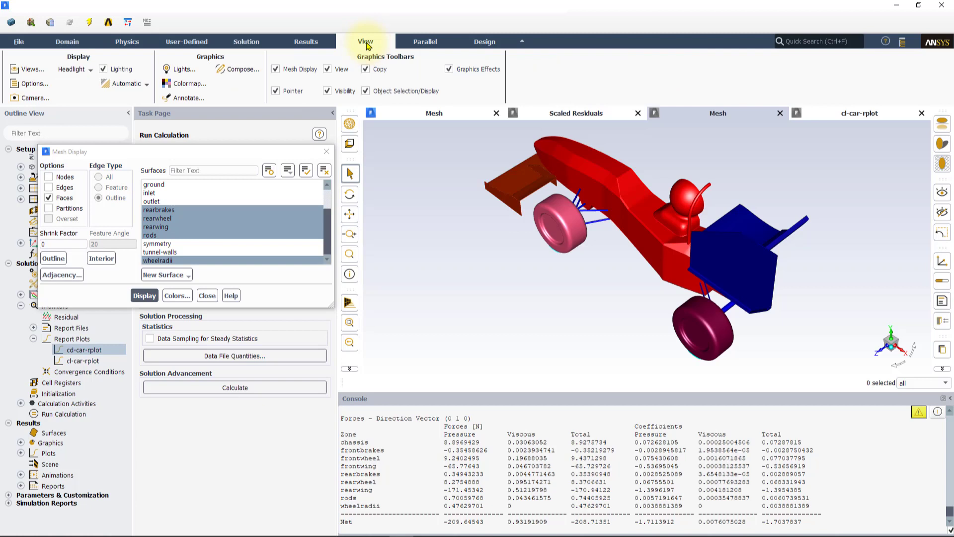
click(33, 69)
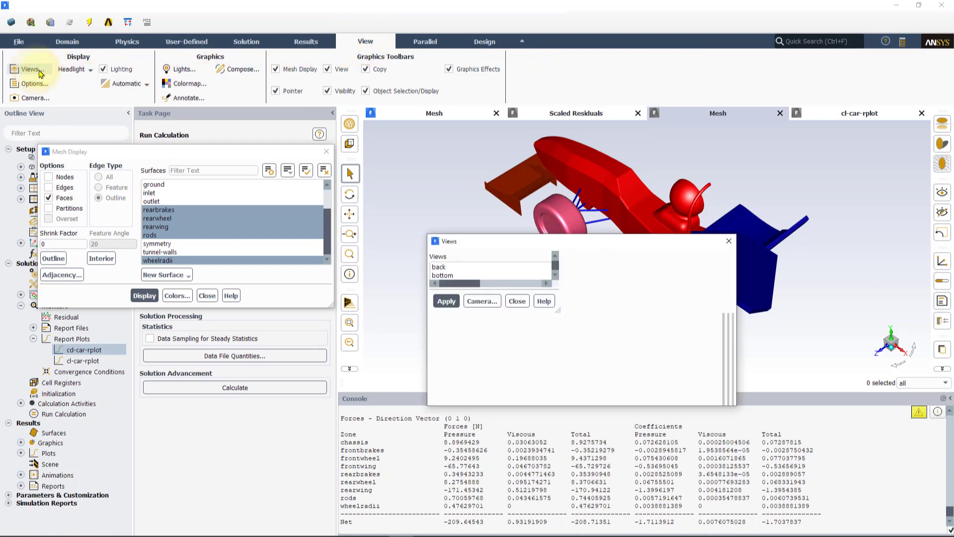
drag(496, 240, 121, 200)
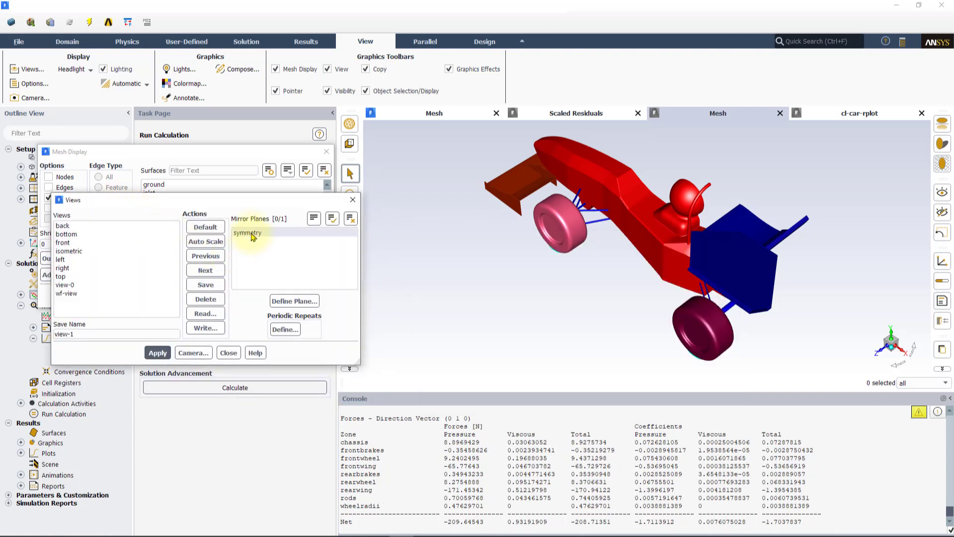
click(252, 233)
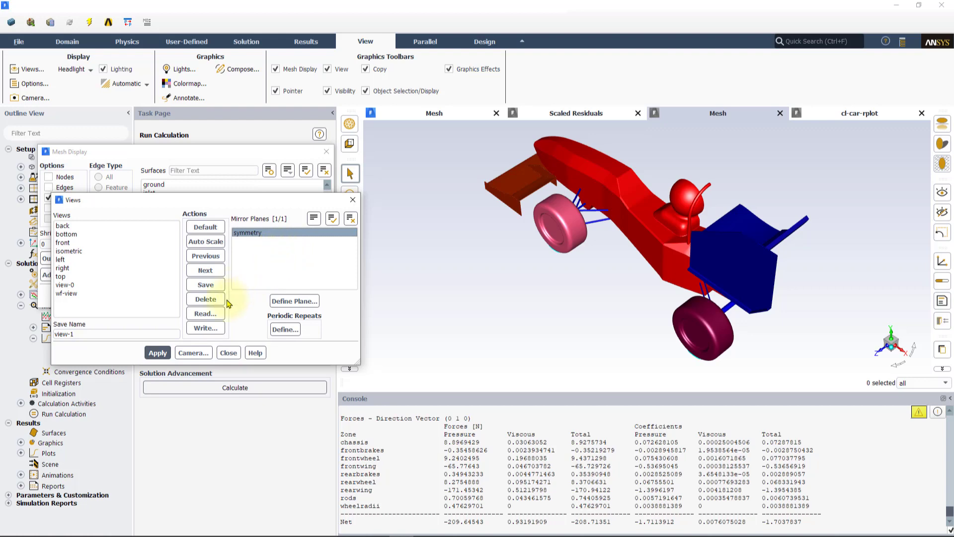
click(158, 353)
drag(313, 201, 273, 192)
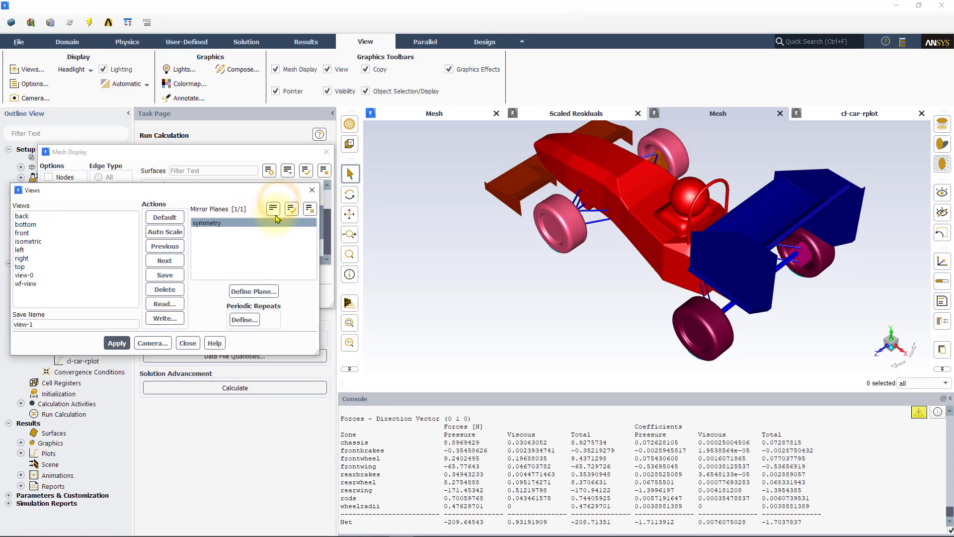
click(349, 322)
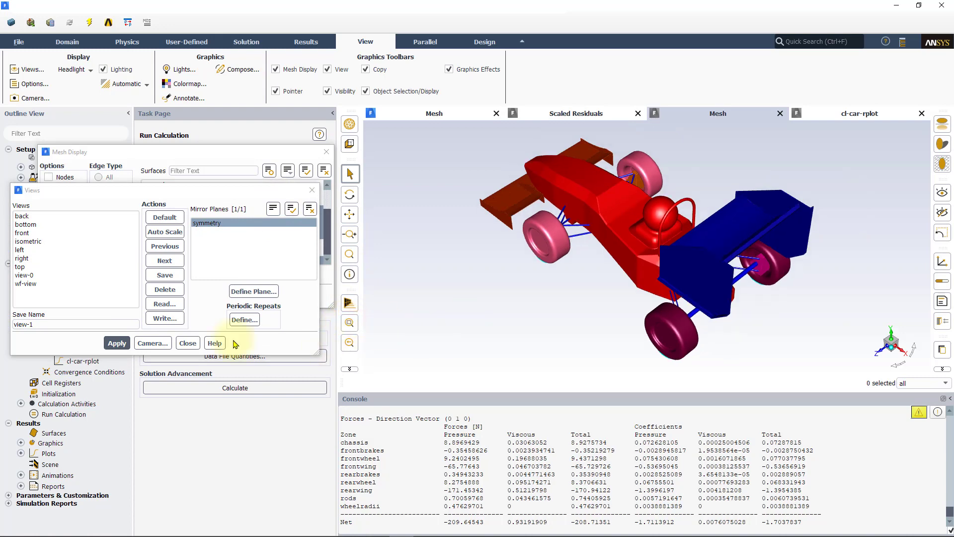
click(187, 343)
- Close Mesh Display, then contour Velocity Magnitude on symmetry with local range computed to 43.53382 m/s
click(204, 294)
click(306, 42)
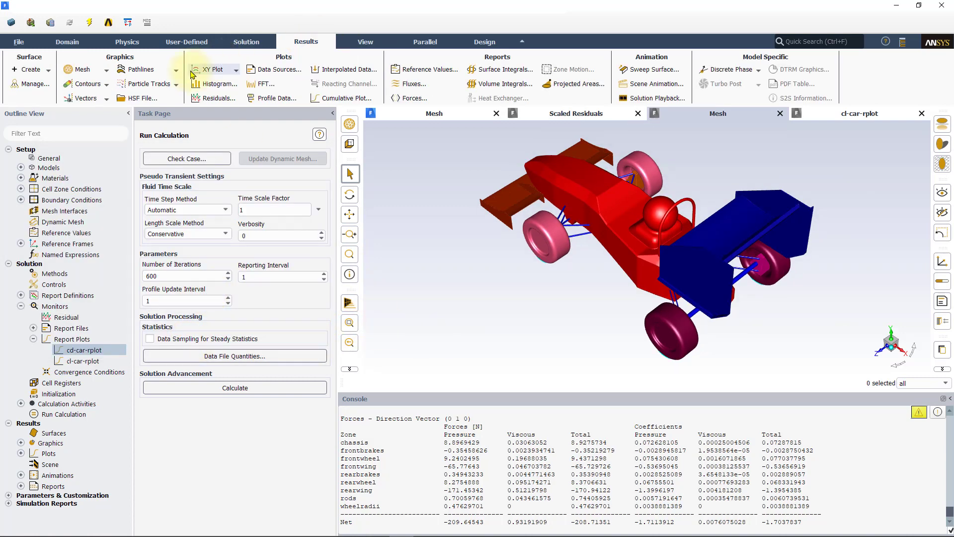
click(86, 83)
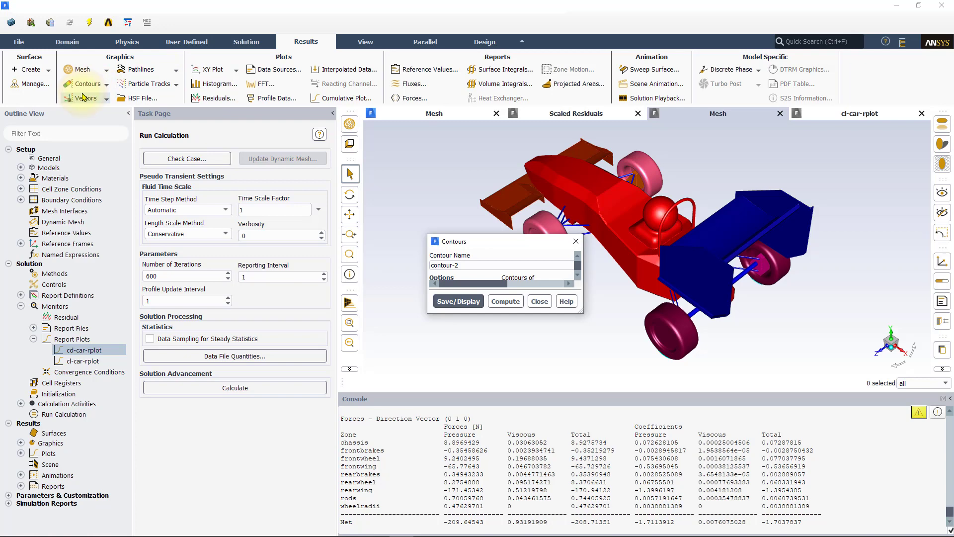
drag(517, 242, 170, 190)
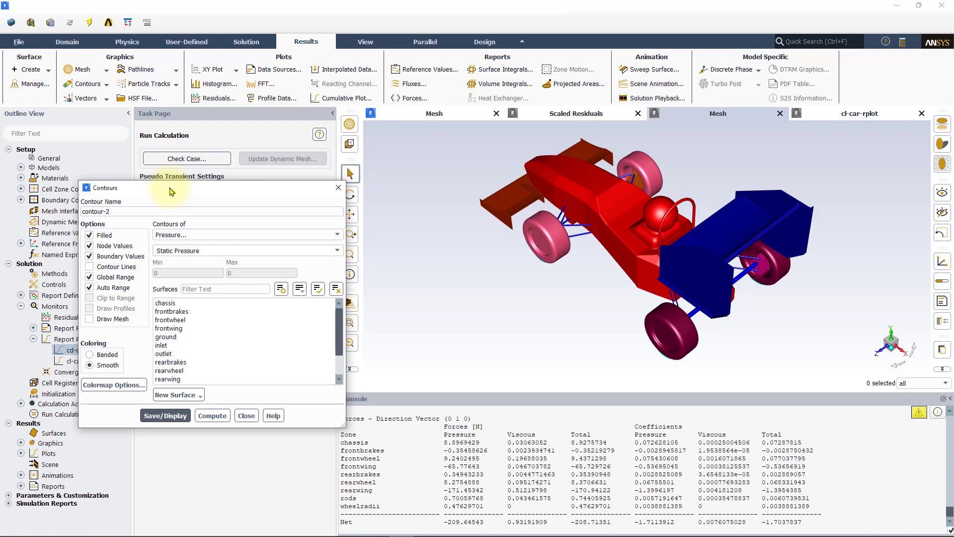
click(249, 235)
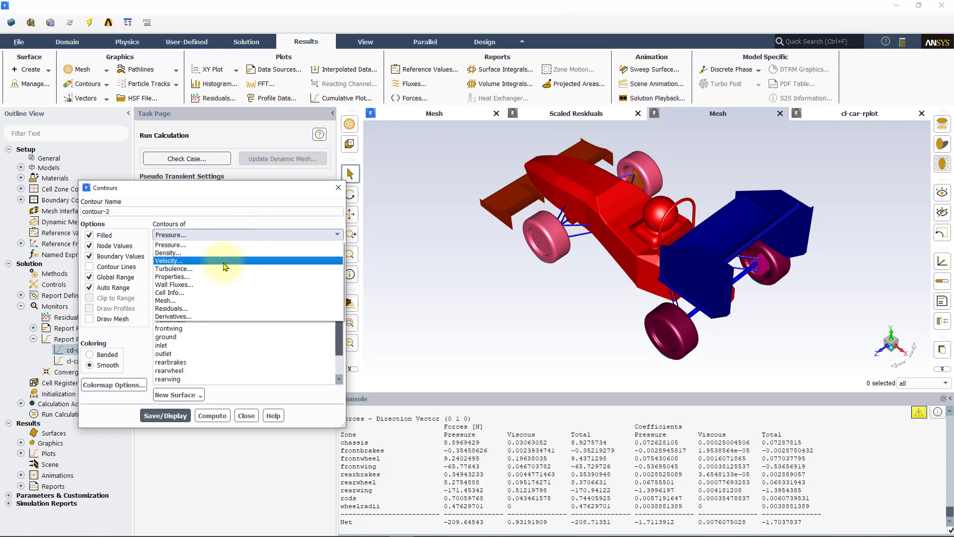
click(223, 260)
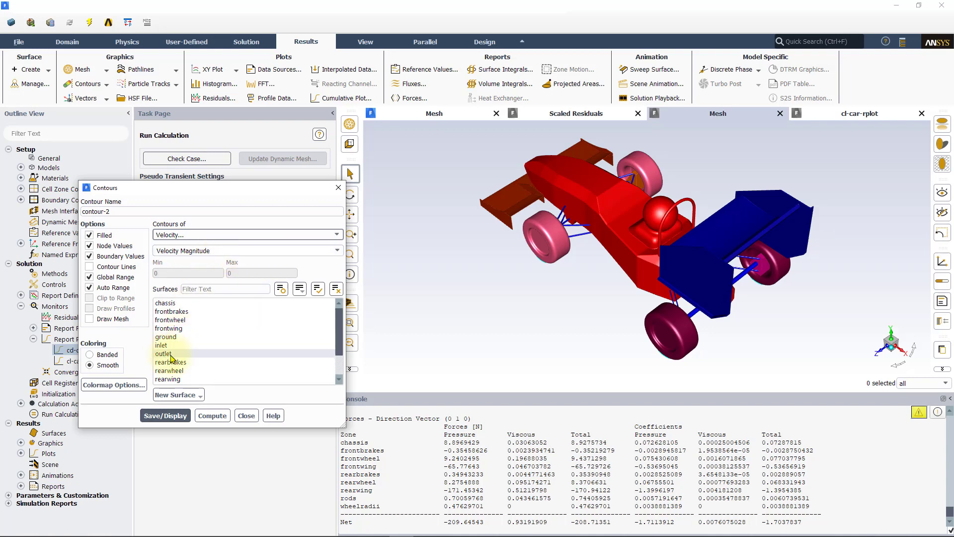
scroll(170, 358, down, 2)
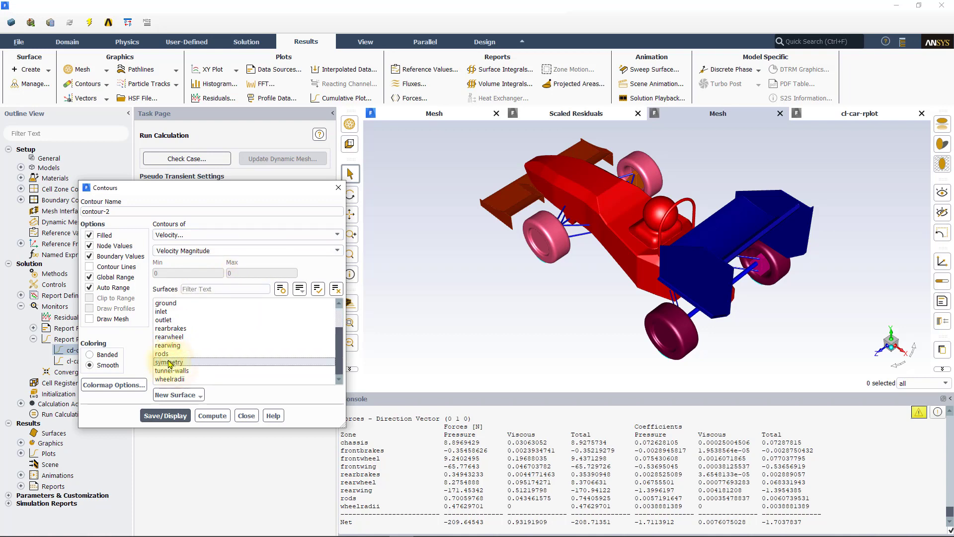
click(168, 362)
click(105, 279)
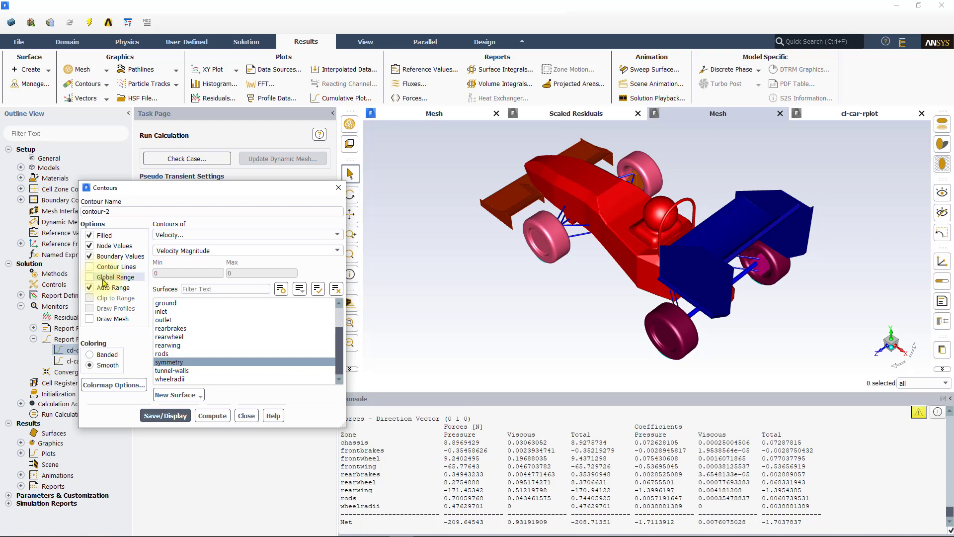
click(218, 415)
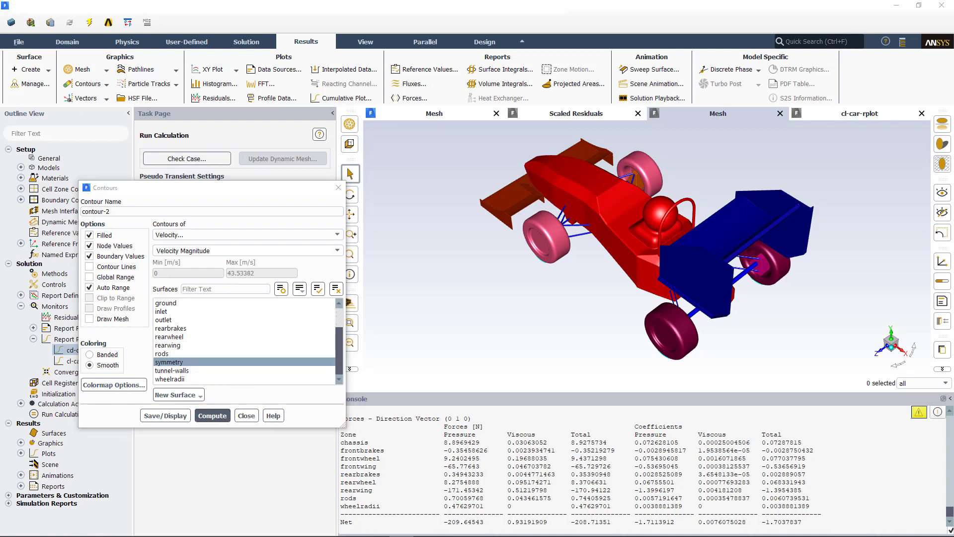
- Display the velocity magnitude contour, snap to a side view, zoom around the rear wing, and close Contours
click(163, 413)
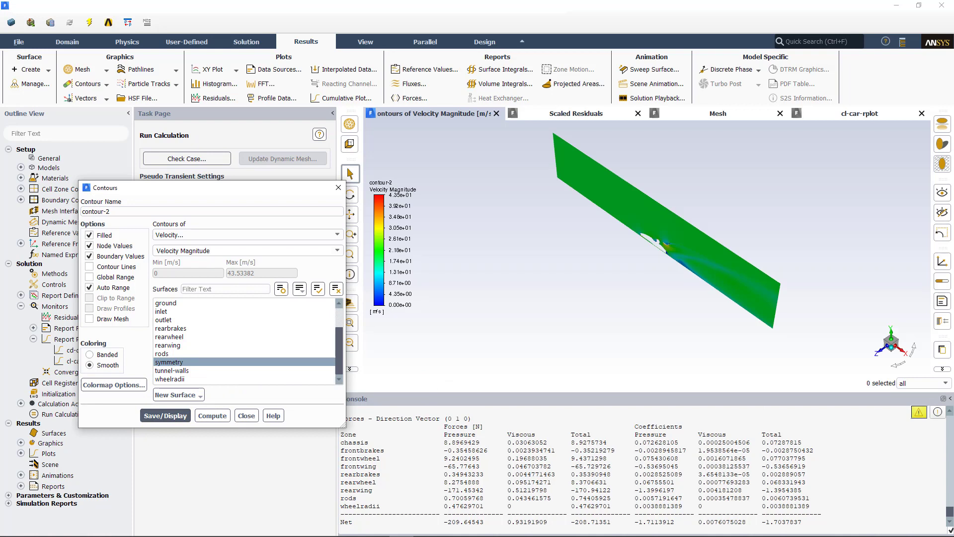
click(407, 298)
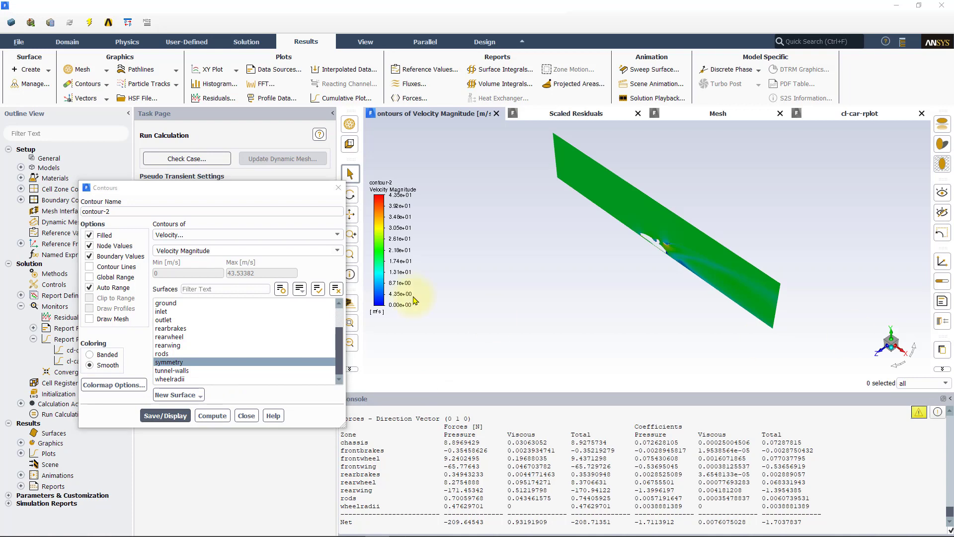
click(879, 352)
scroll(651, 264, up, 5)
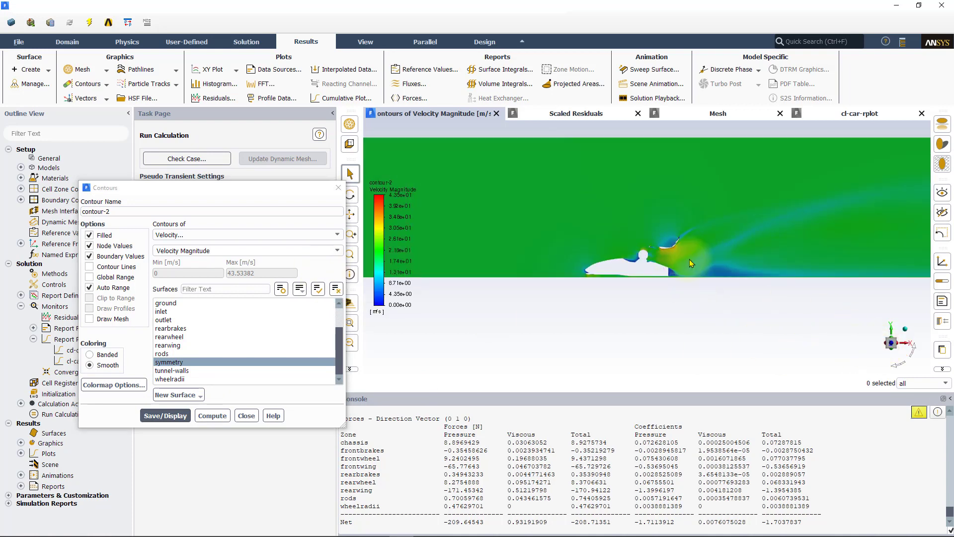
scroll(690, 259, up, 3)
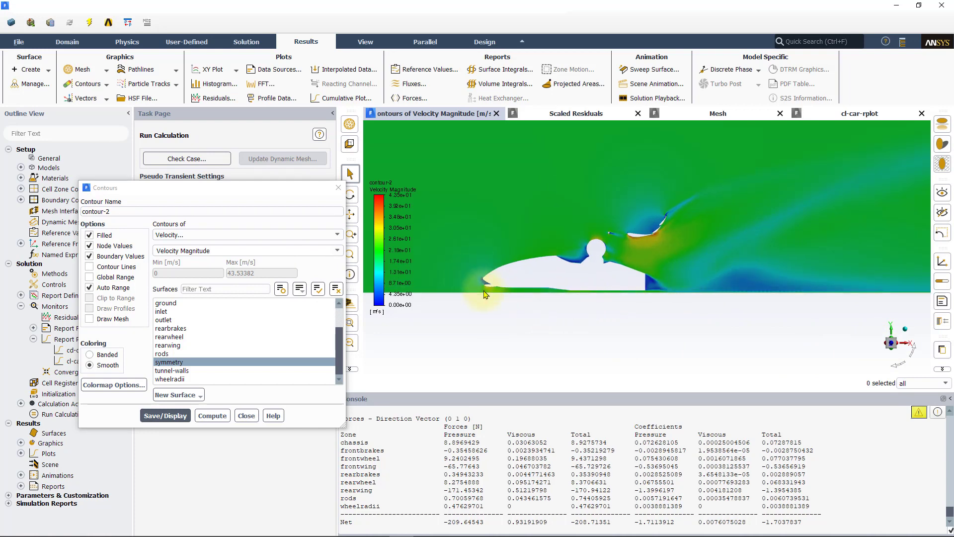
scroll(478, 269, up, 2)
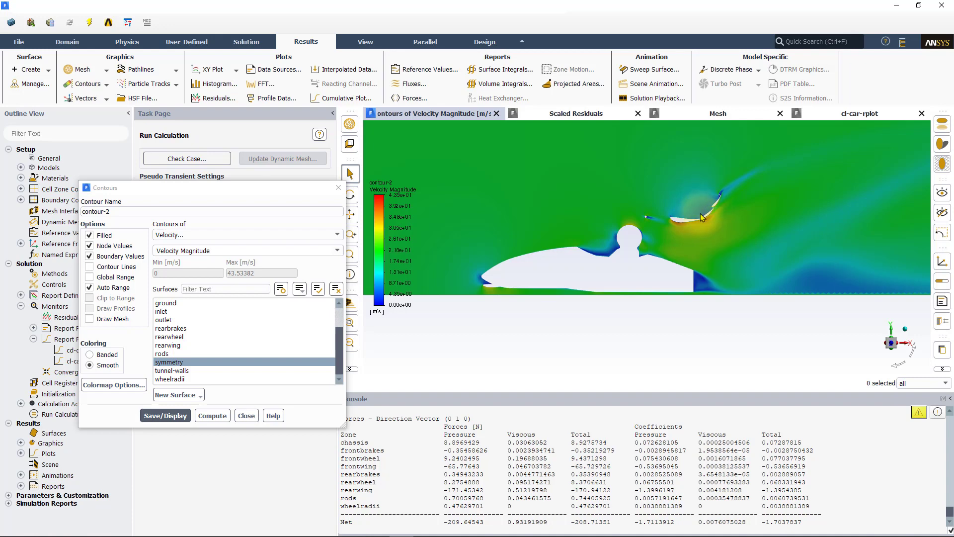
scroll(699, 214, up, 5)
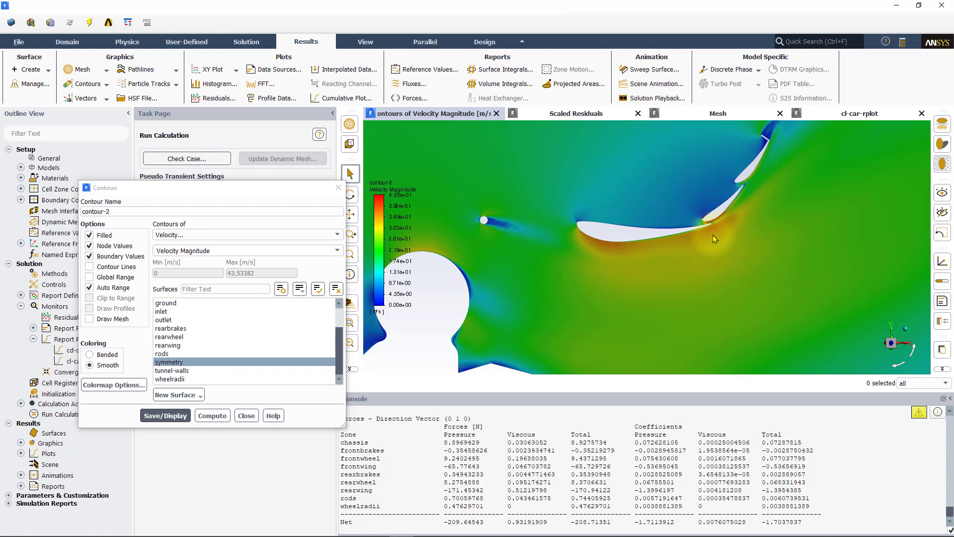
scroll(712, 234, down, 5)
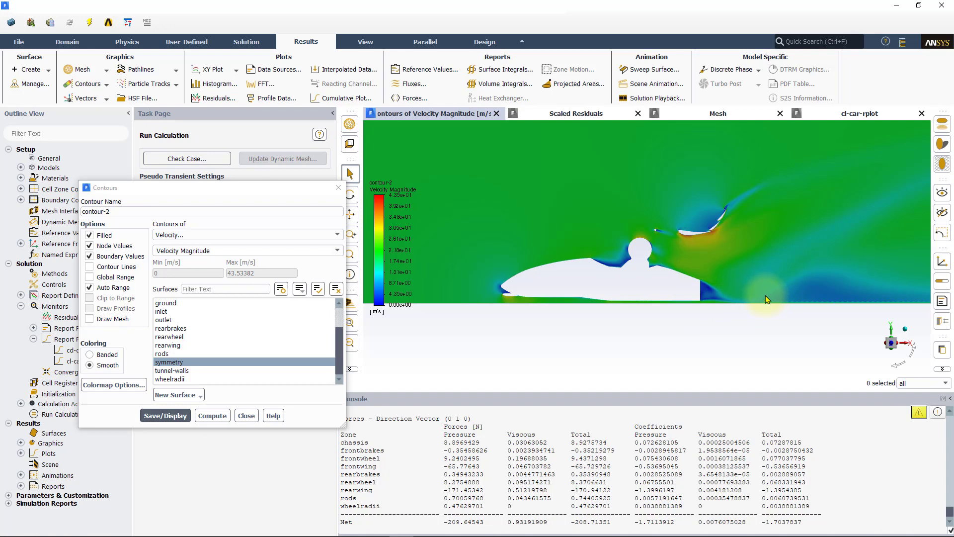
scroll(710, 208, up, 5)
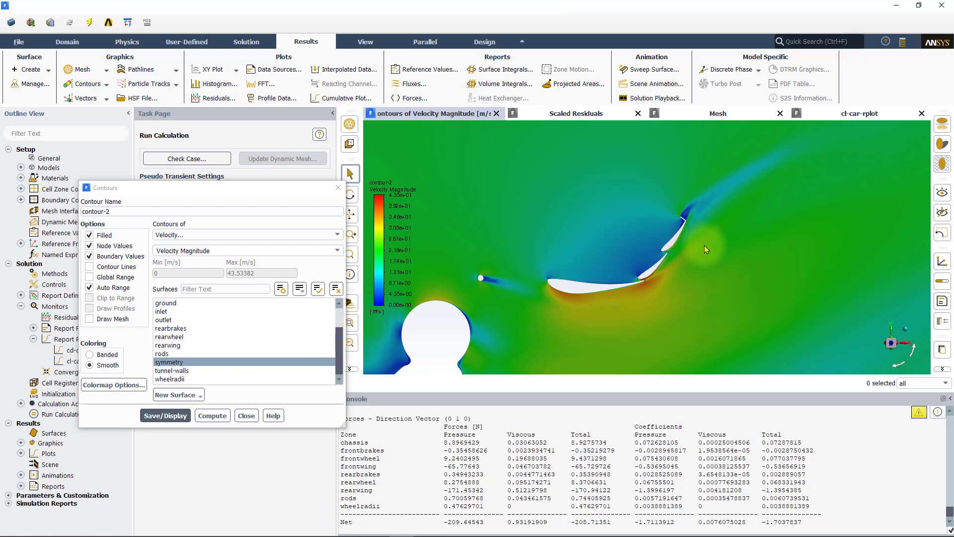
scroll(705, 246, down, 5)
scroll(704, 245, down, 3)
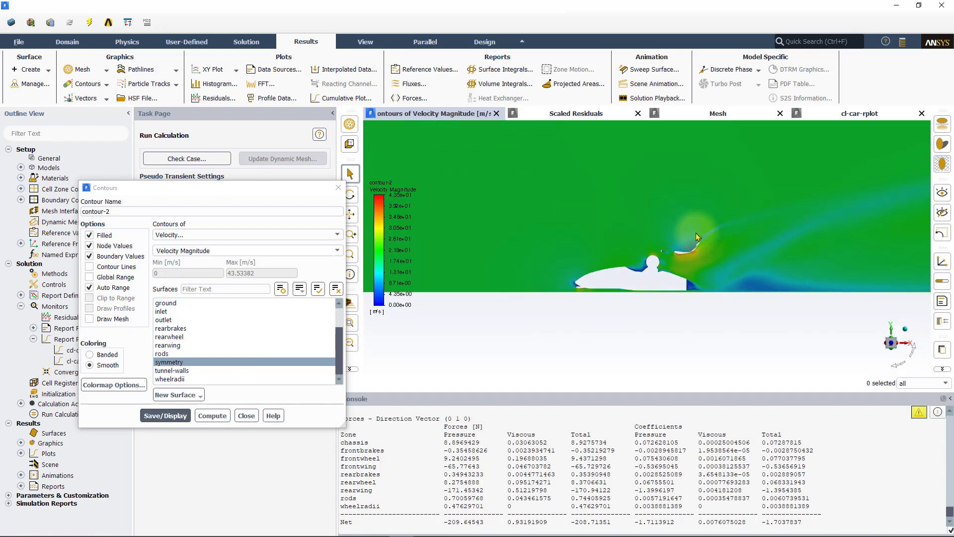
click(246, 415)
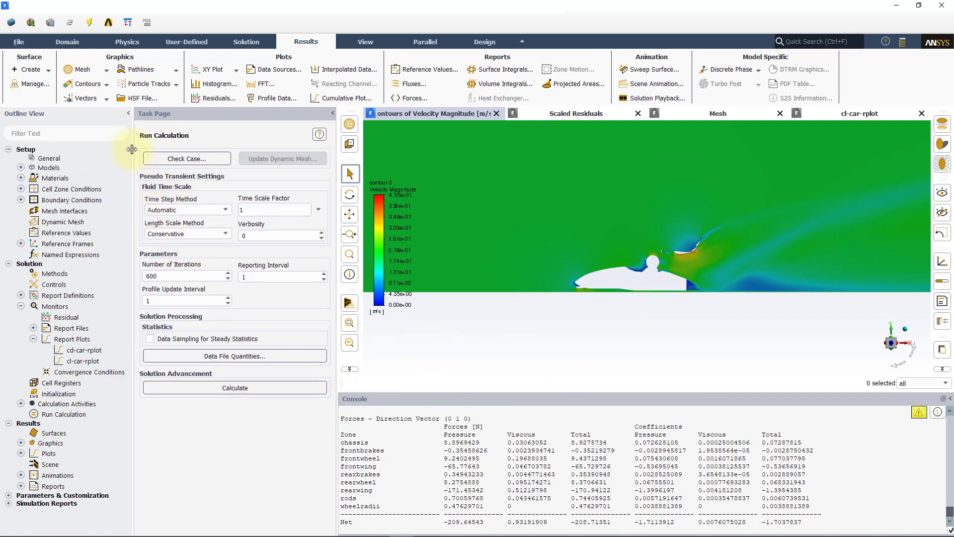
- Create a new Static Pressure contour on the symmetry plane and compute its range
click(106, 84)
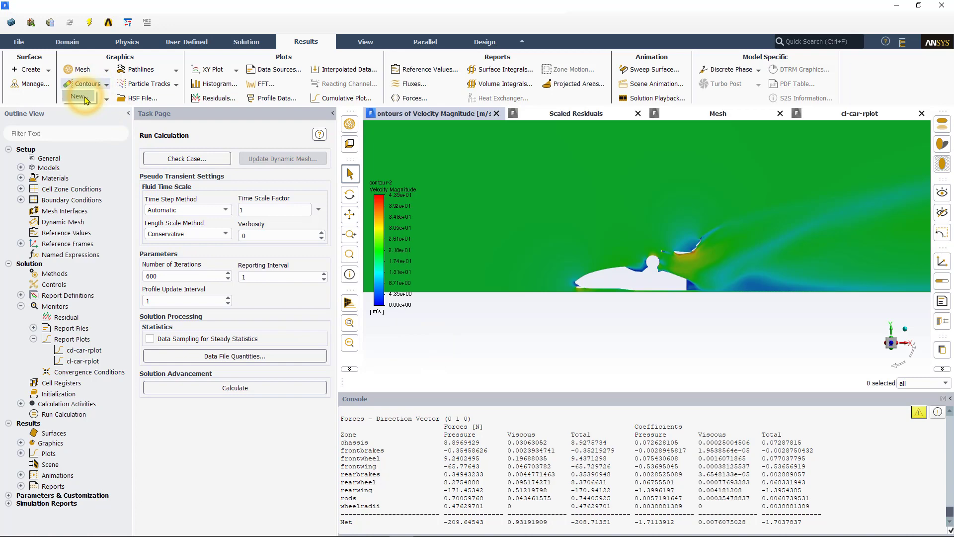
click(87, 97)
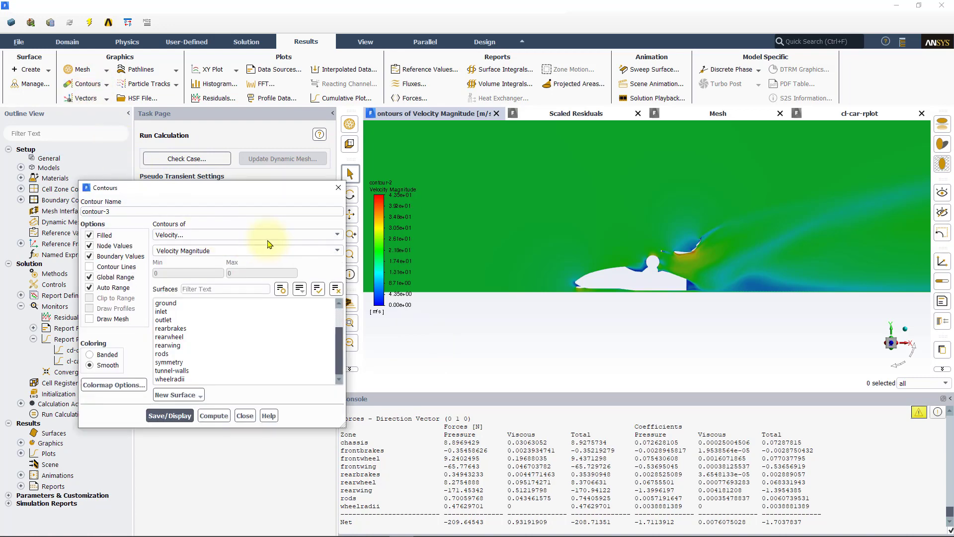
click(269, 238)
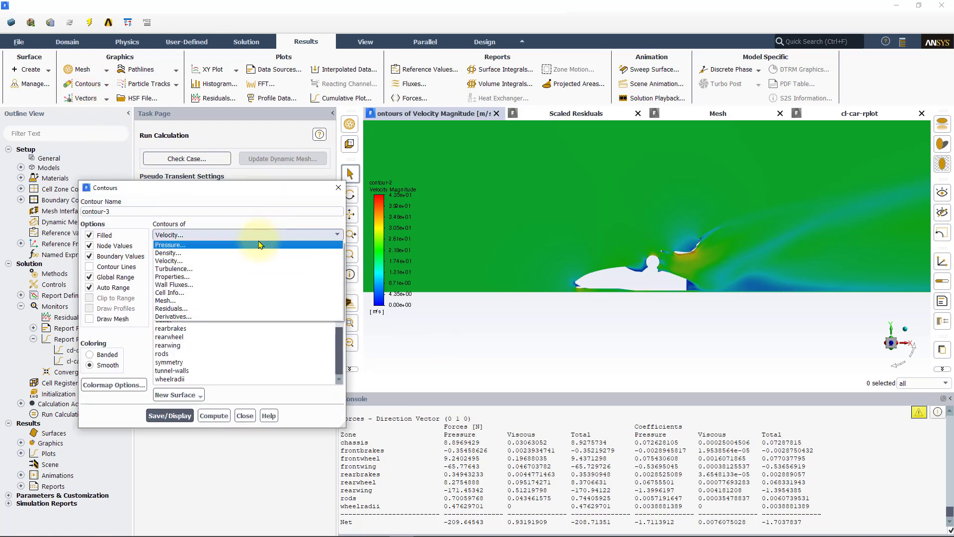
click(255, 244)
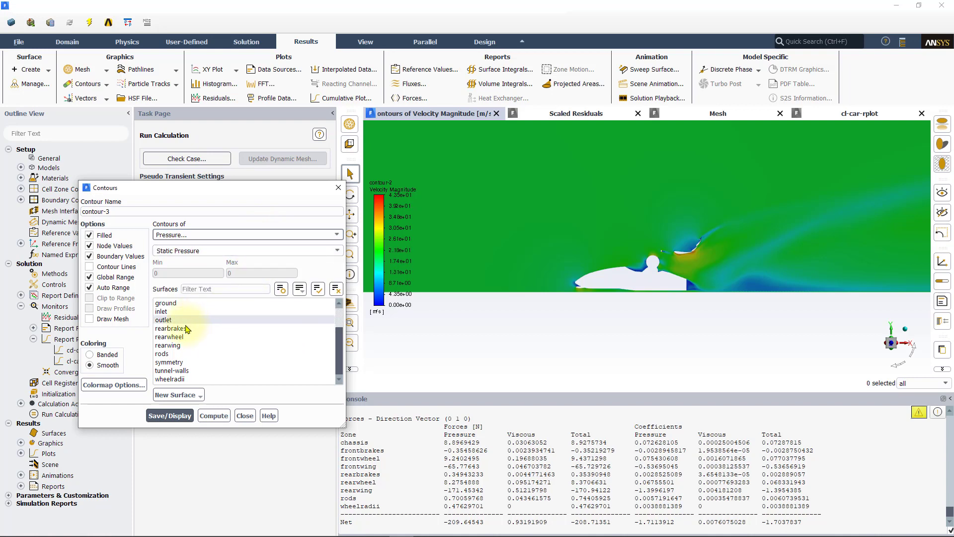
click(171, 361)
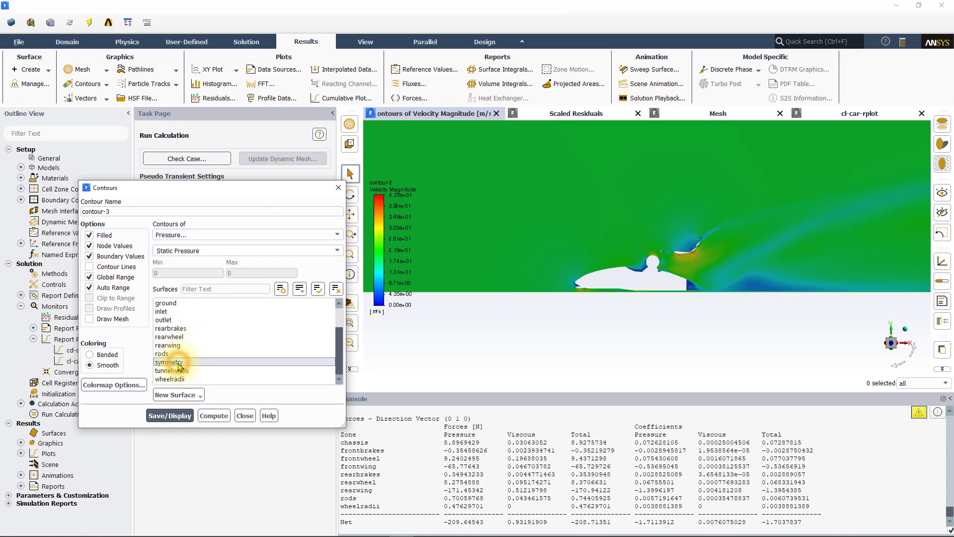
click(203, 416)
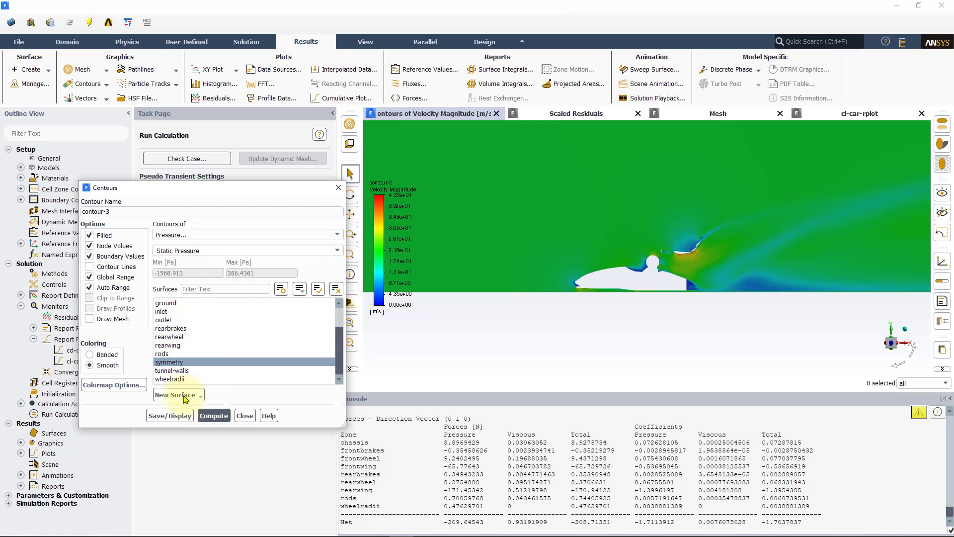
- Disable Global Range and Auto Range, recompute to 285.0253 Pa, and select the Min value
click(114, 276)
click(112, 287)
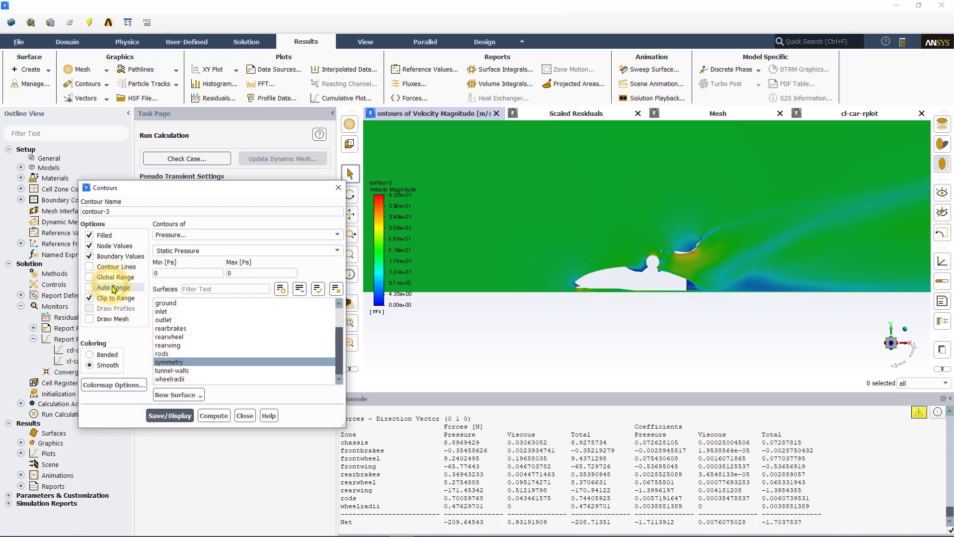
click(117, 297)
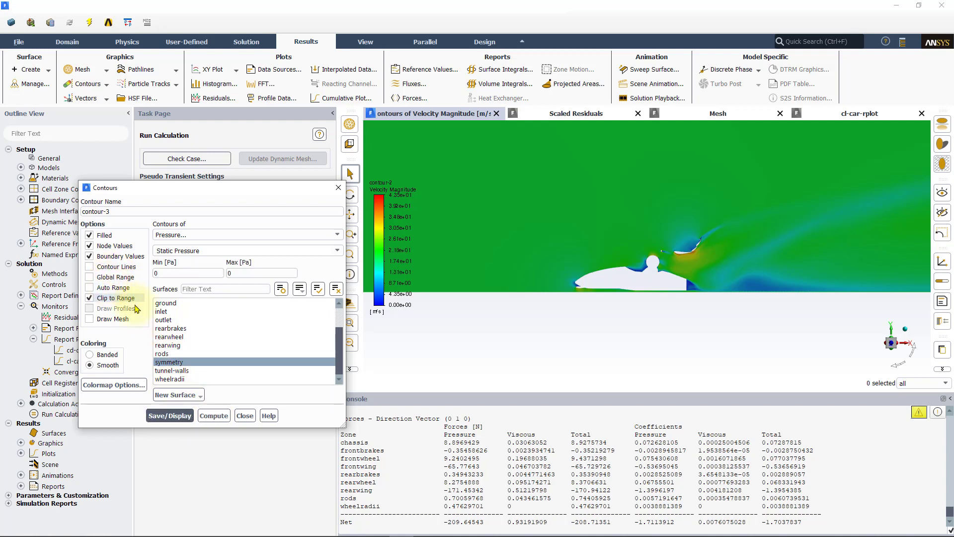
click(113, 287)
click(213, 416)
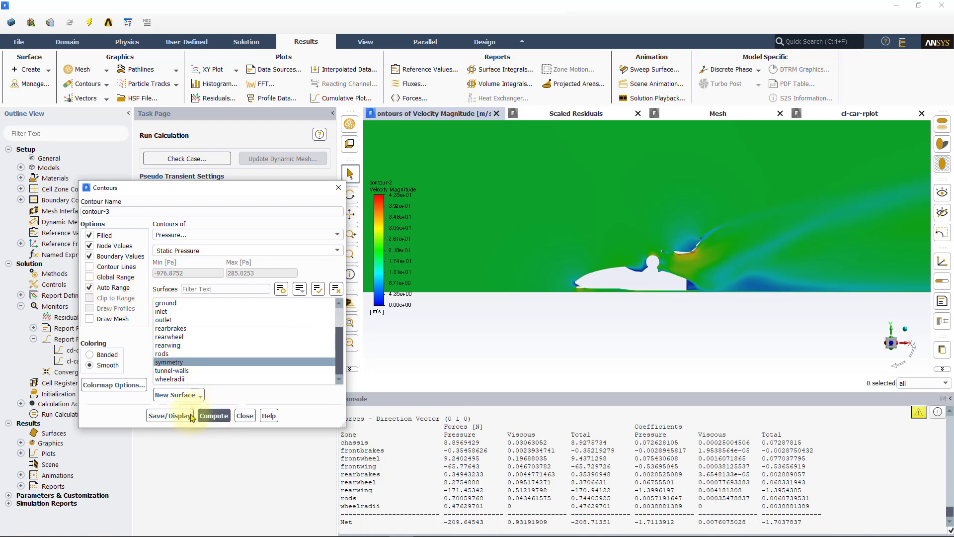
click(112, 287)
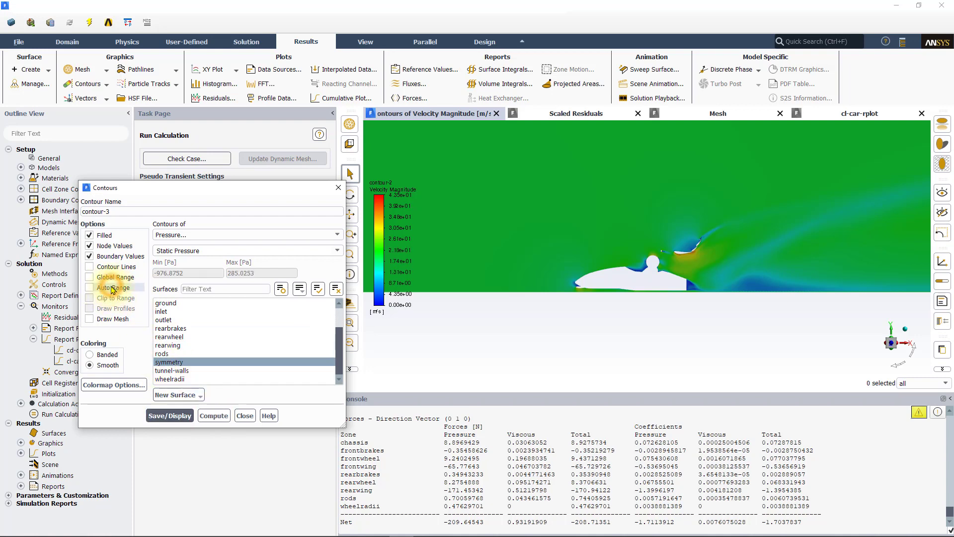
drag(183, 273, 166, 274)
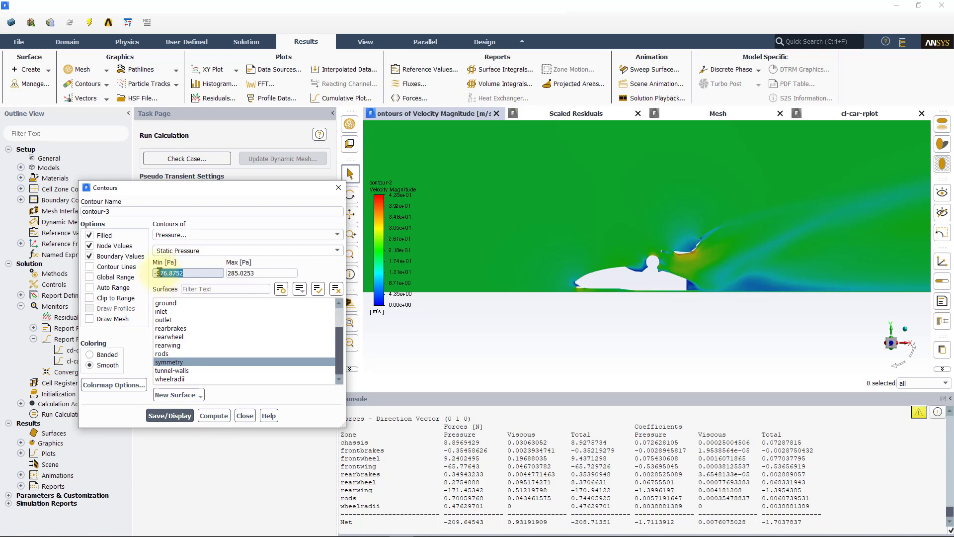
- Set Min to -250, display the pressure contour centred on the car, and close Contours
text(250)
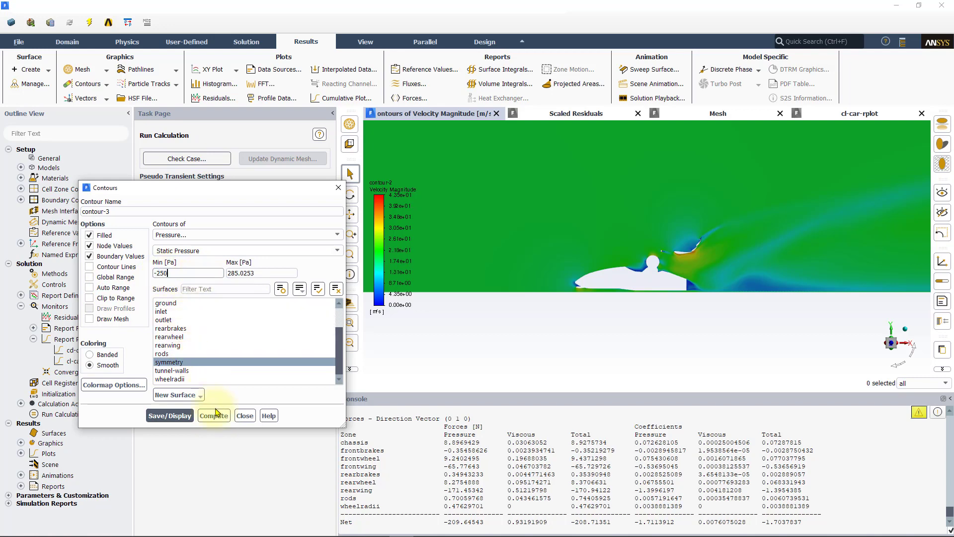
click(174, 416)
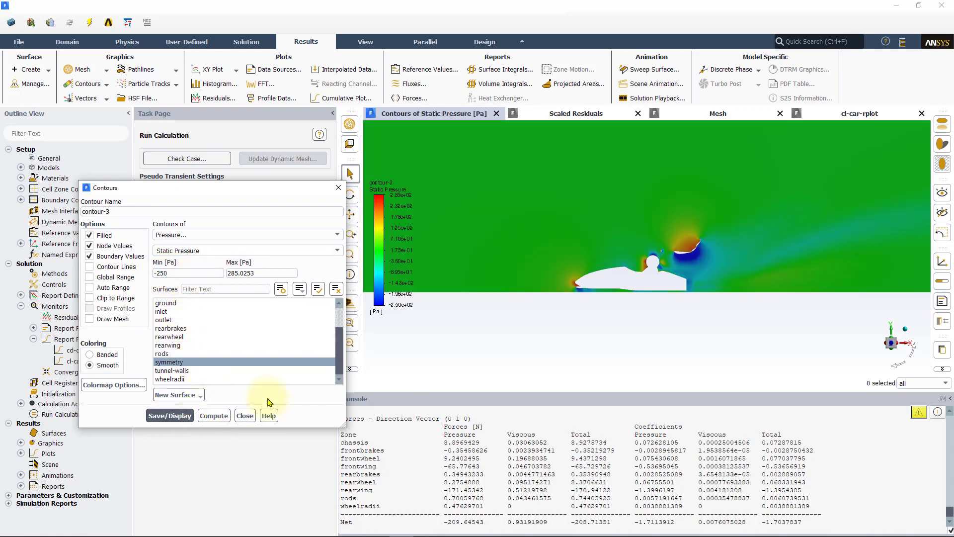
scroll(710, 270, up, 3)
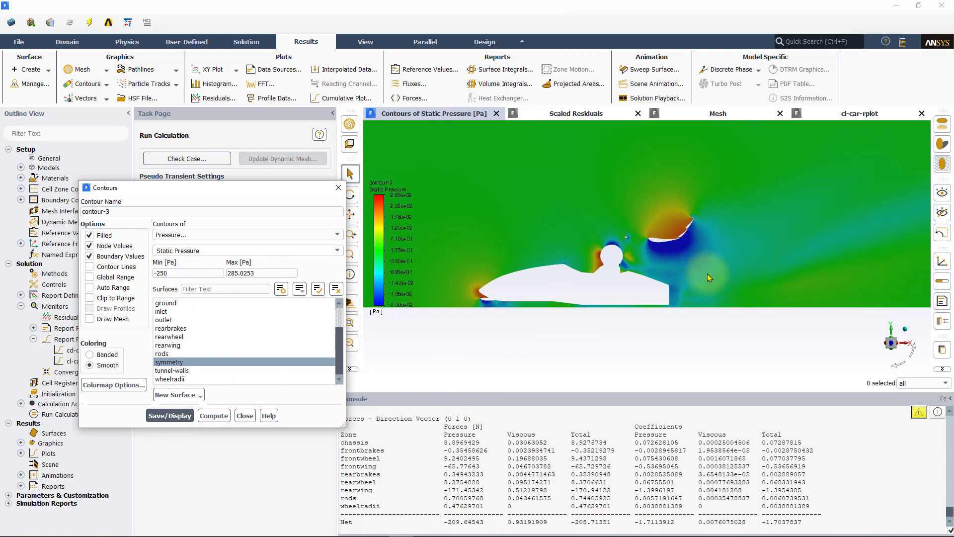
scroll(704, 275, up, 1)
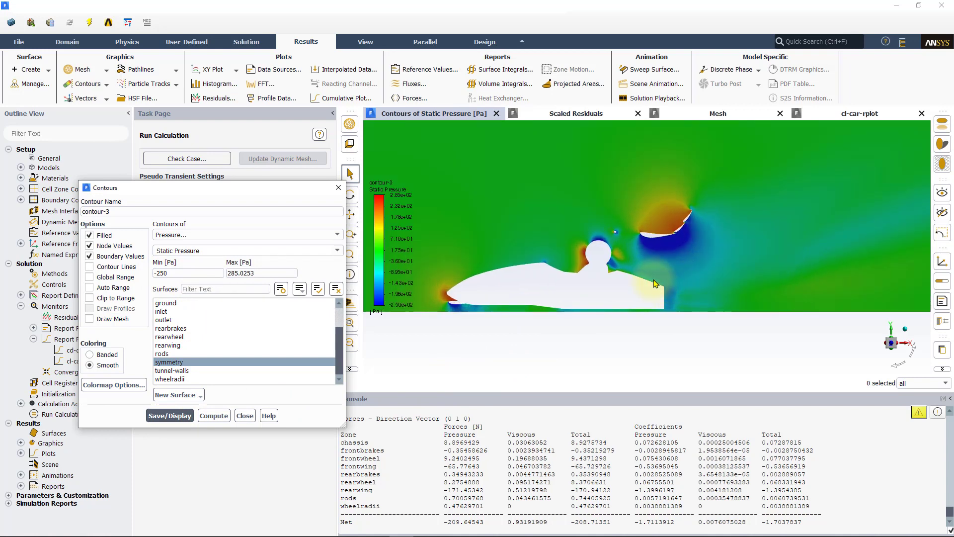
middle_drag(665, 278, 721, 305)
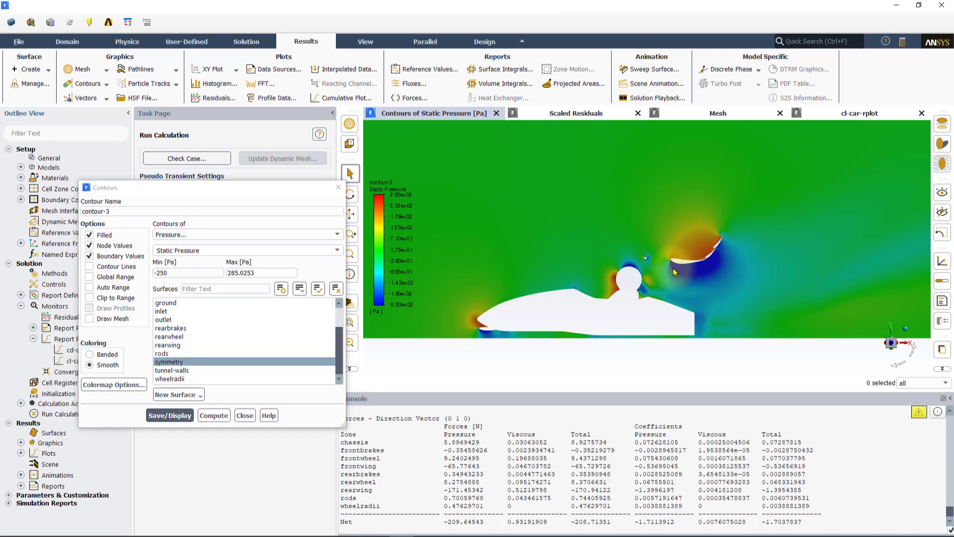
scroll(673, 271, down, 5)
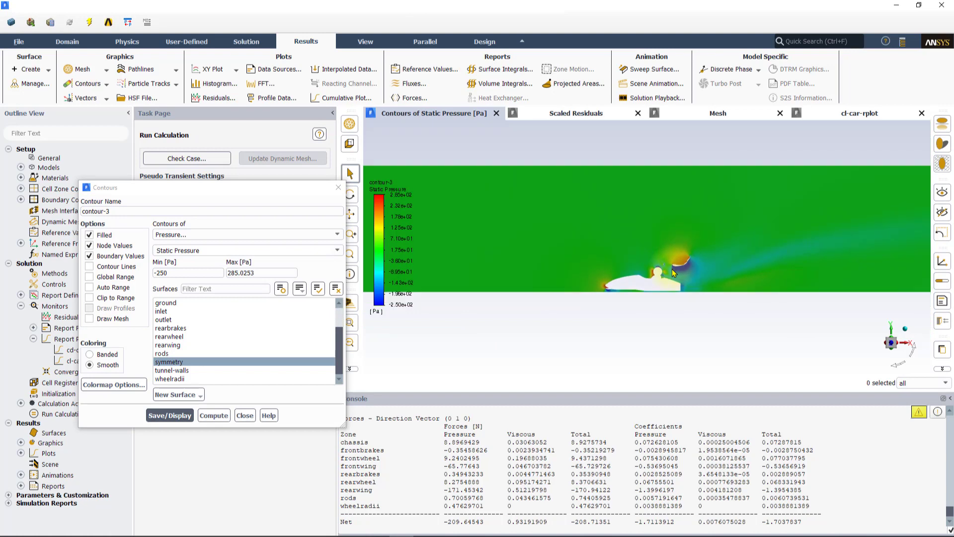
click(241, 419)
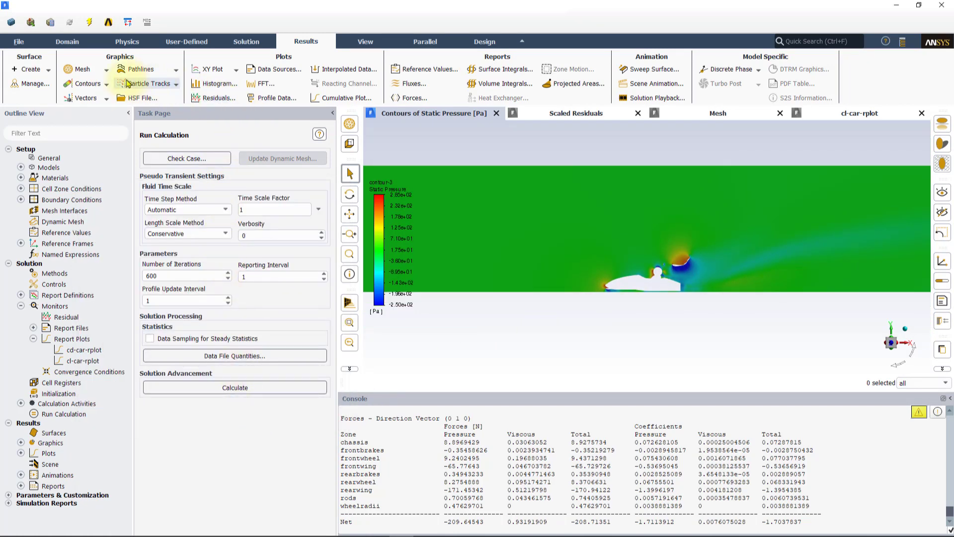
click(30, 69)
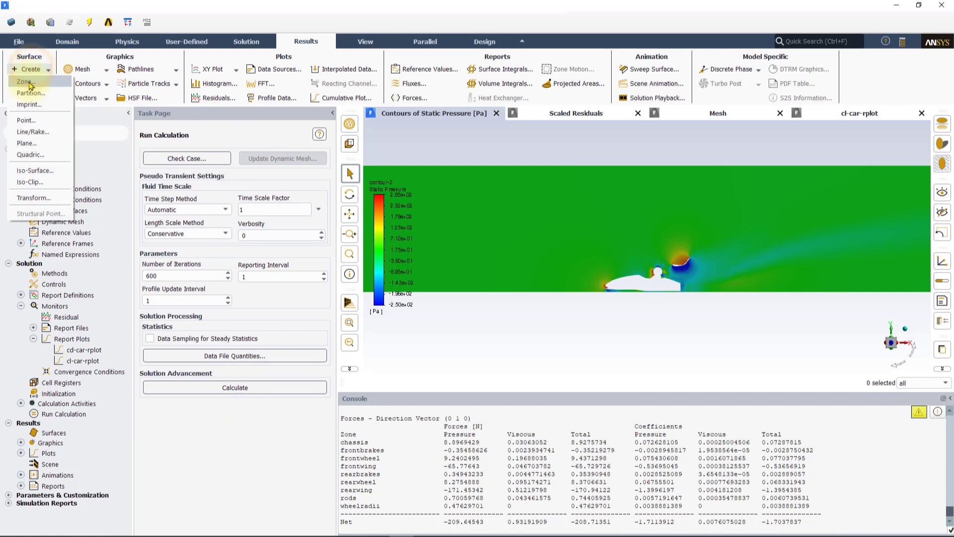
- Start a new iso-surface based on the Mesh > Z-Coordinate quantity
click(28, 171)
drag(533, 247, 157, 224)
drag(216, 225, 192, 221)
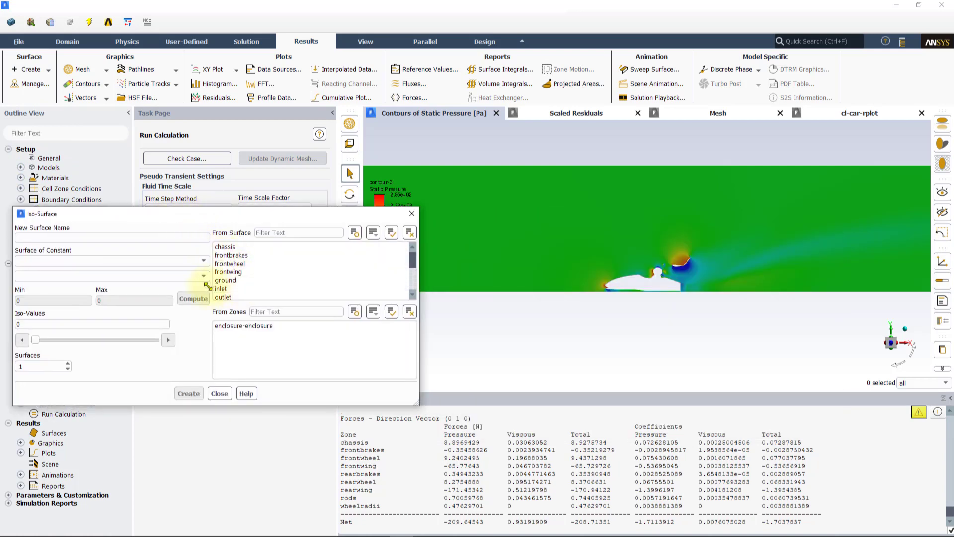
click(178, 260)
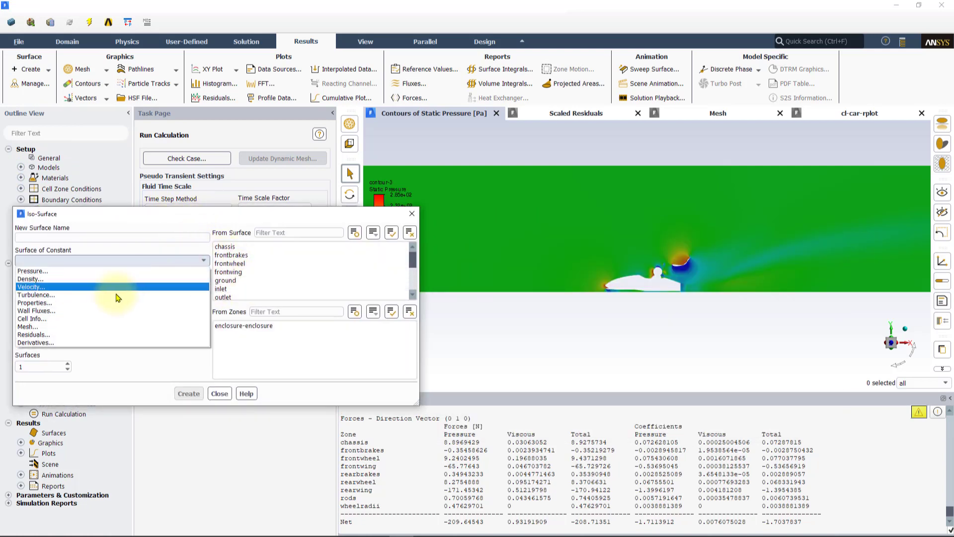
click(44, 326)
click(201, 277)
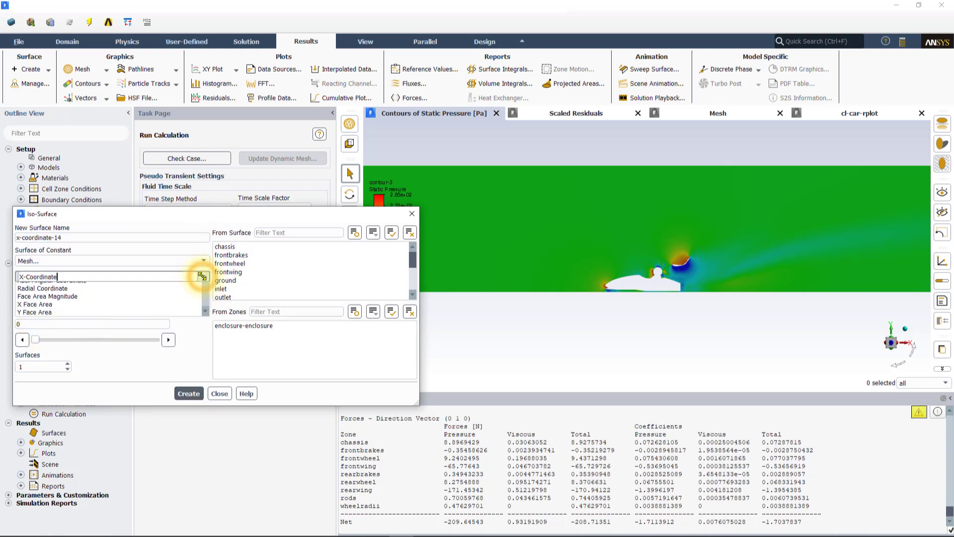
click(133, 303)
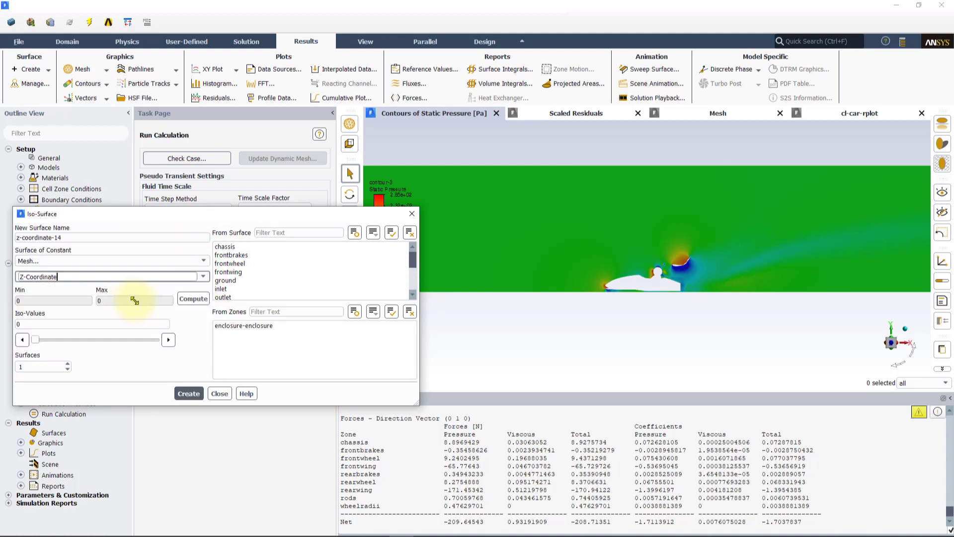
- Compute the range, set iso-value 0.6, name it z=0.6, and create it
click(195, 297)
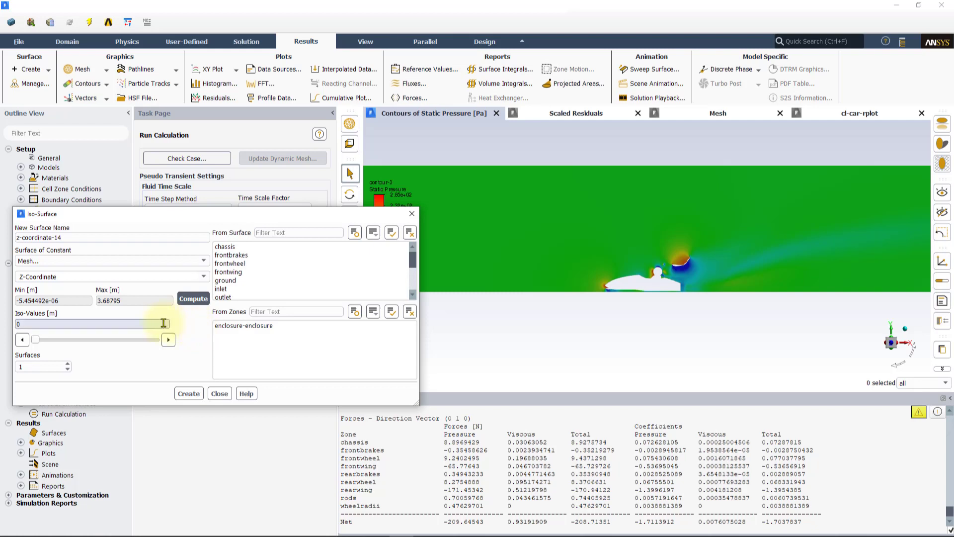
click(160, 323)
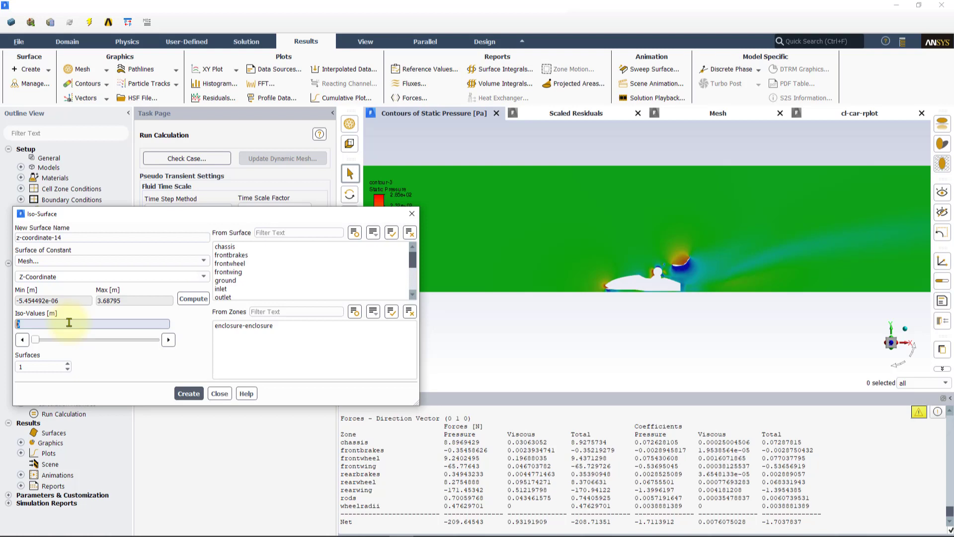
drag(82, 237, 13, 231)
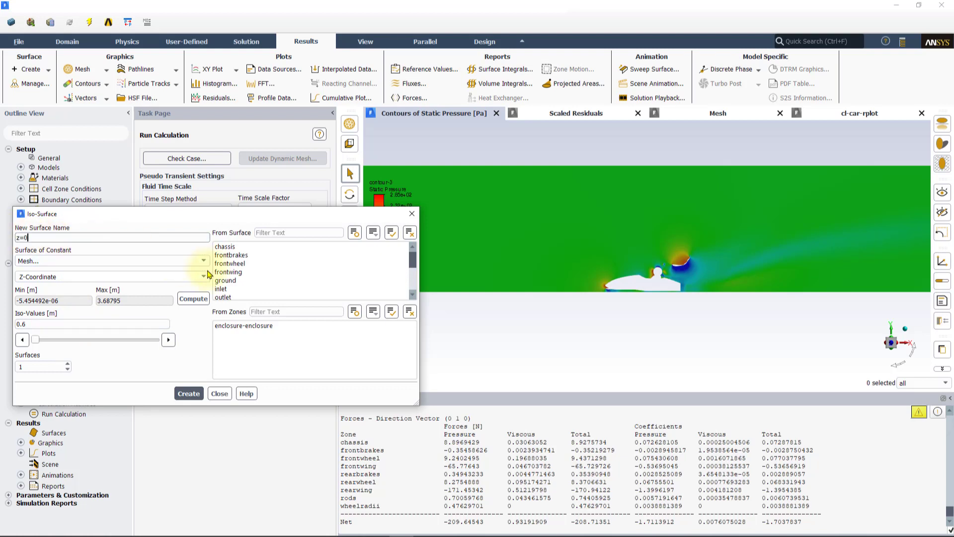
click(187, 393)
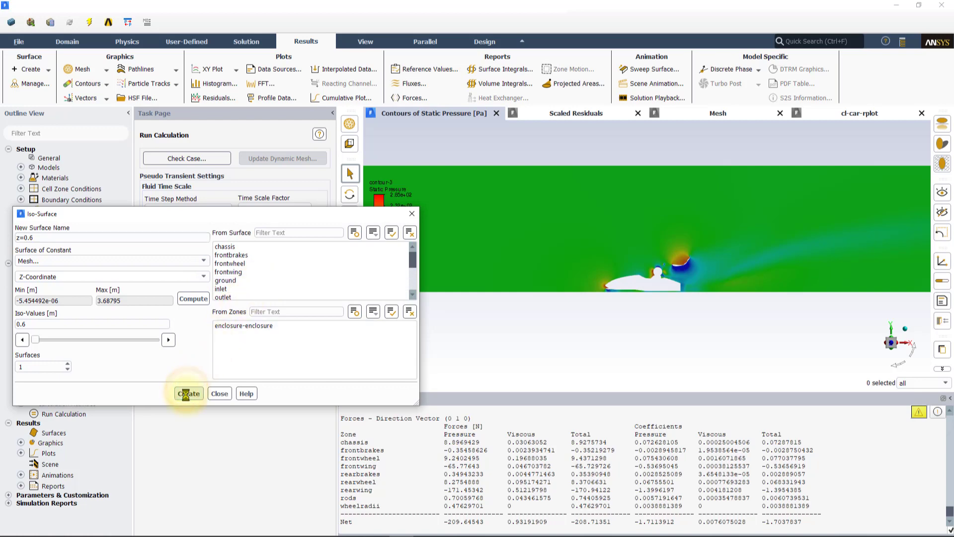
click(221, 394)
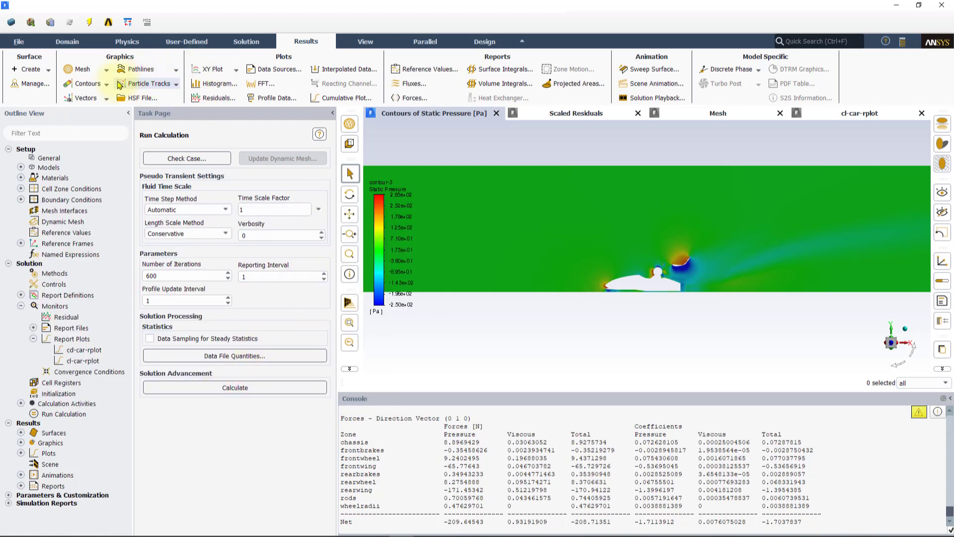
- Create a new vector definition named velocity-vector with Global Range turned off
click(81, 98)
click(80, 113)
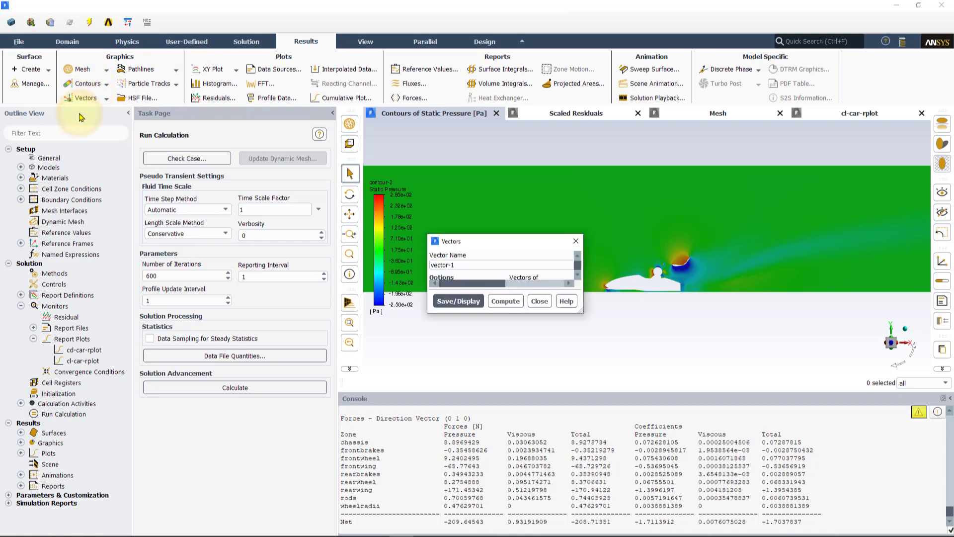
drag(517, 243, 157, 201)
triple_click(115, 219)
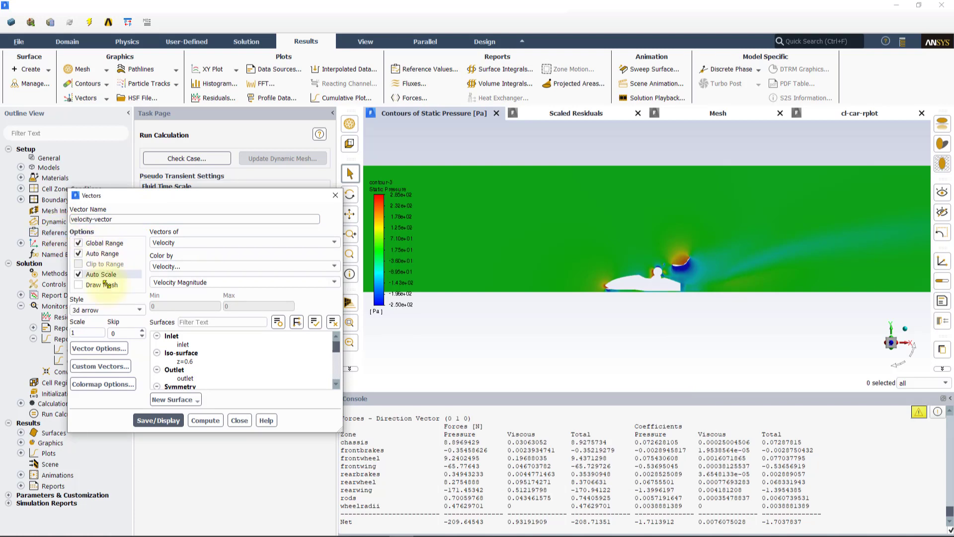
click(185, 361)
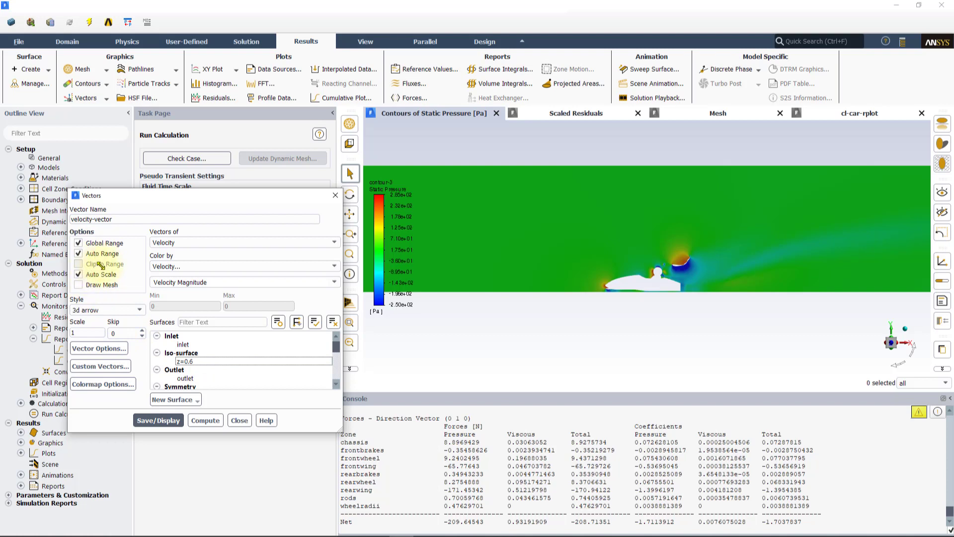
click(98, 243)
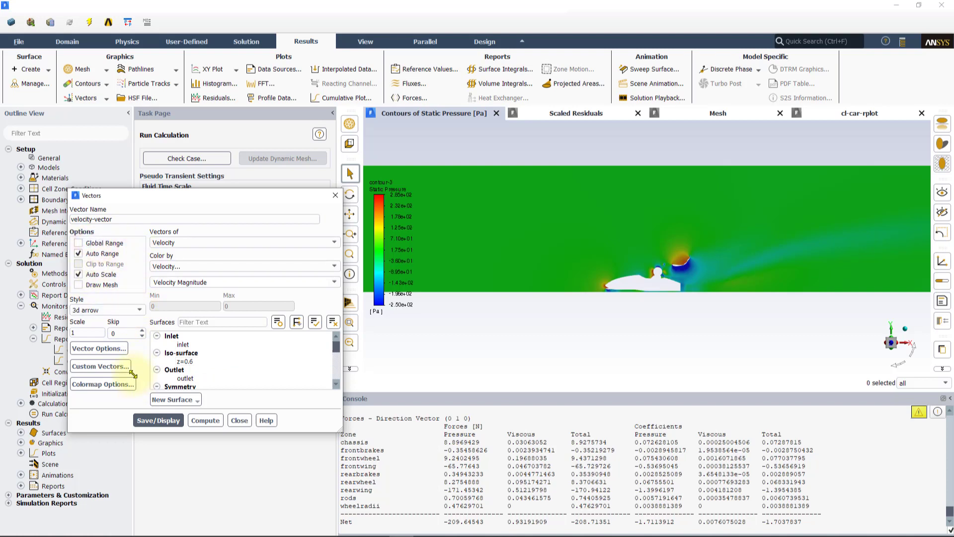
- Set the vector scale to 3 and select the z=0.6 iso-surface as its surface
click(88, 332)
drag(88, 332, 49, 331)
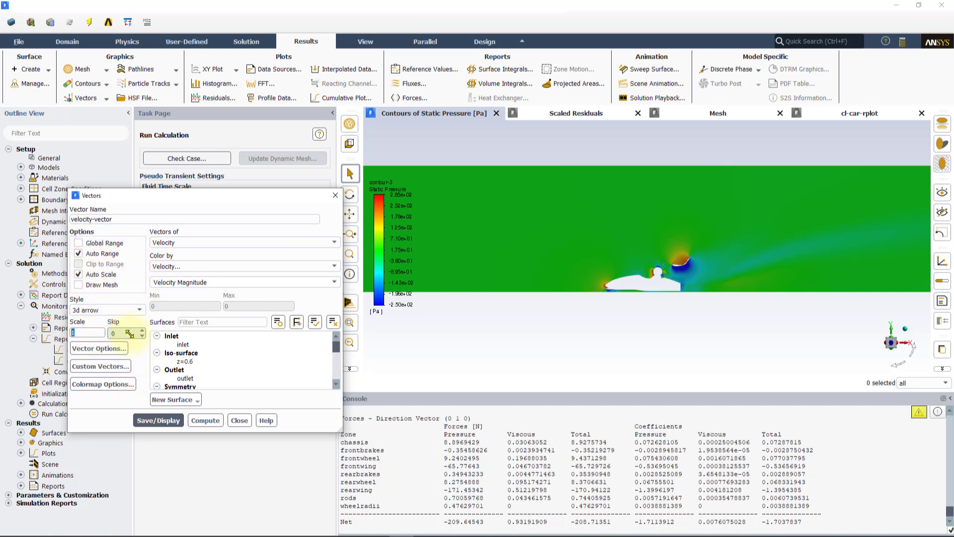
text(3)
scroll(188, 362, down, 5)
scroll(189, 368, up, 4)
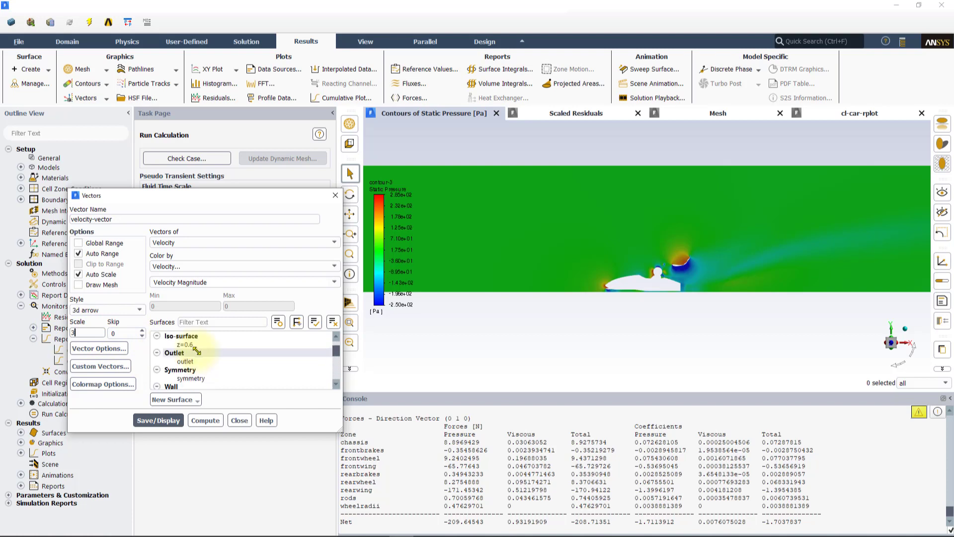
click(187, 371)
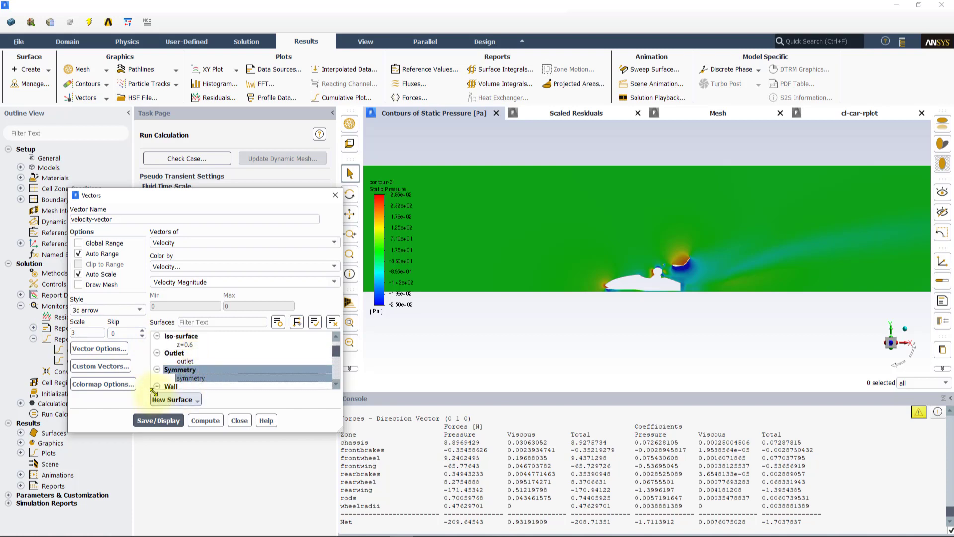
click(183, 370)
click(187, 374)
click(185, 376)
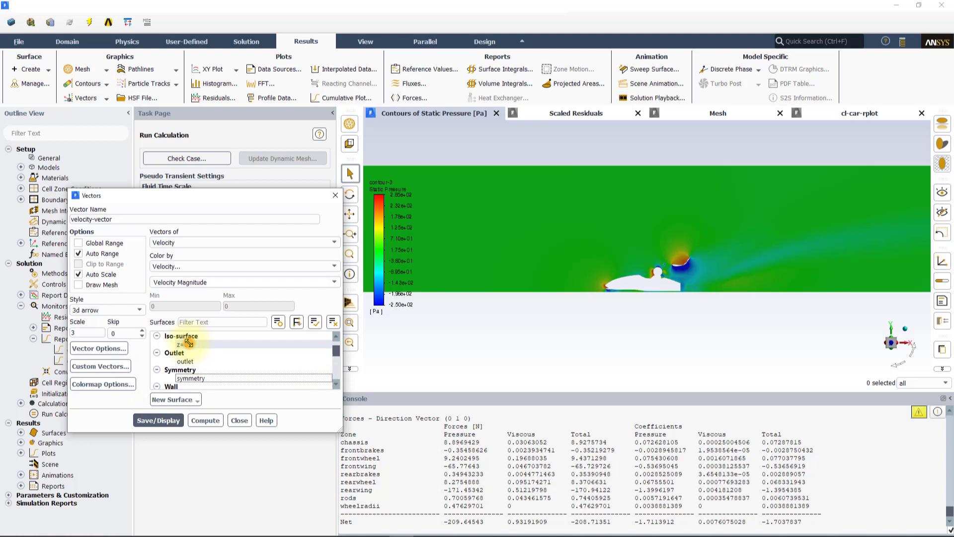
click(187, 343)
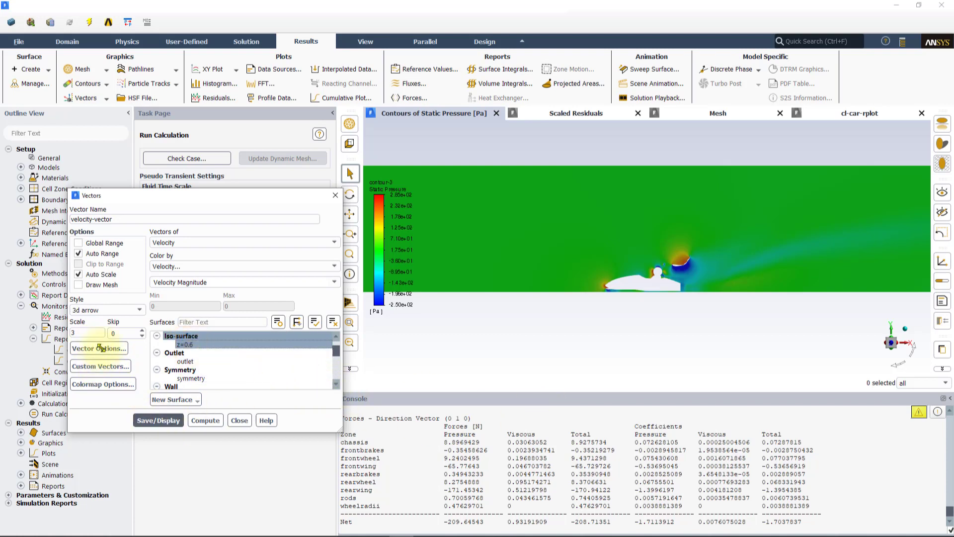
- Overlay the car surface mesh on the vector plot
click(92, 285)
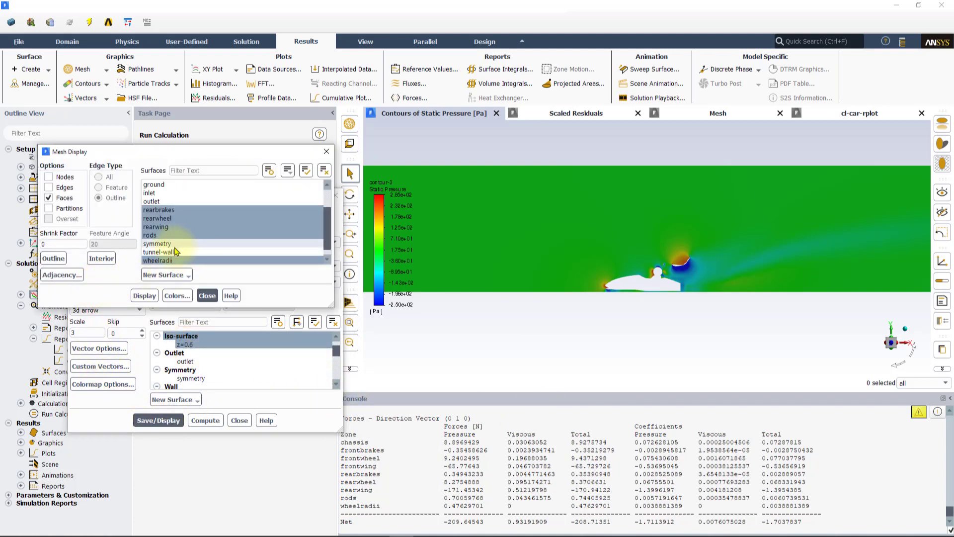
click(145, 295)
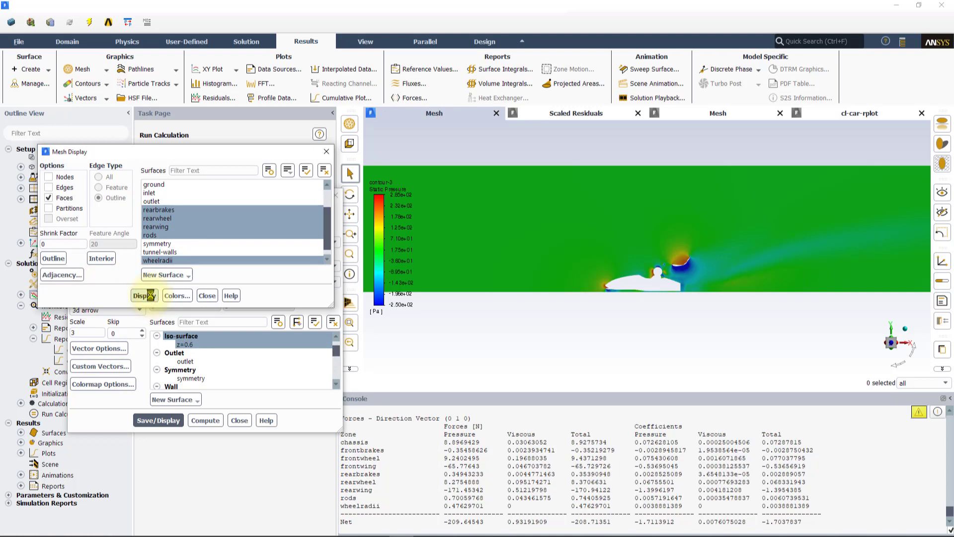
click(208, 295)
- Turn off symmetry-plane mirroring and display the velocity vectors on z=0.6
click(365, 42)
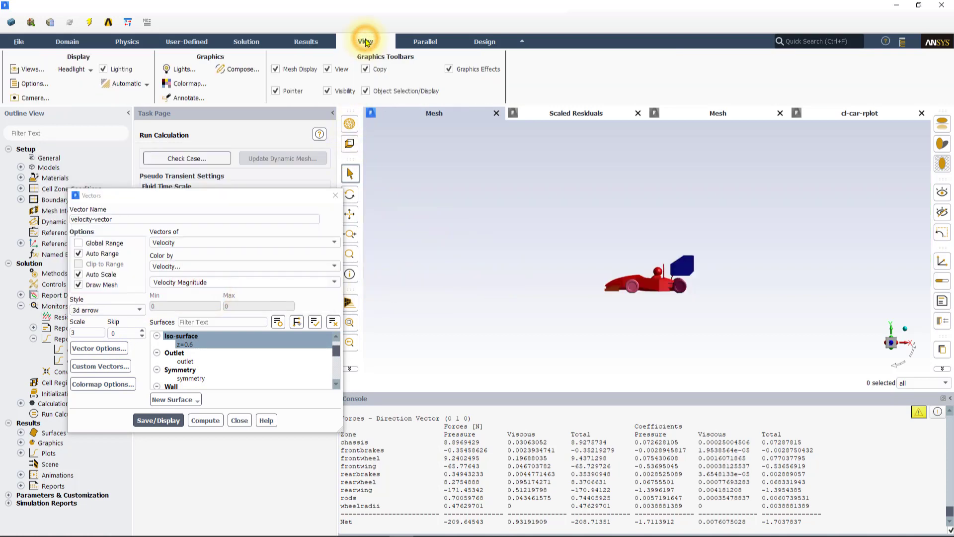
click(32, 69)
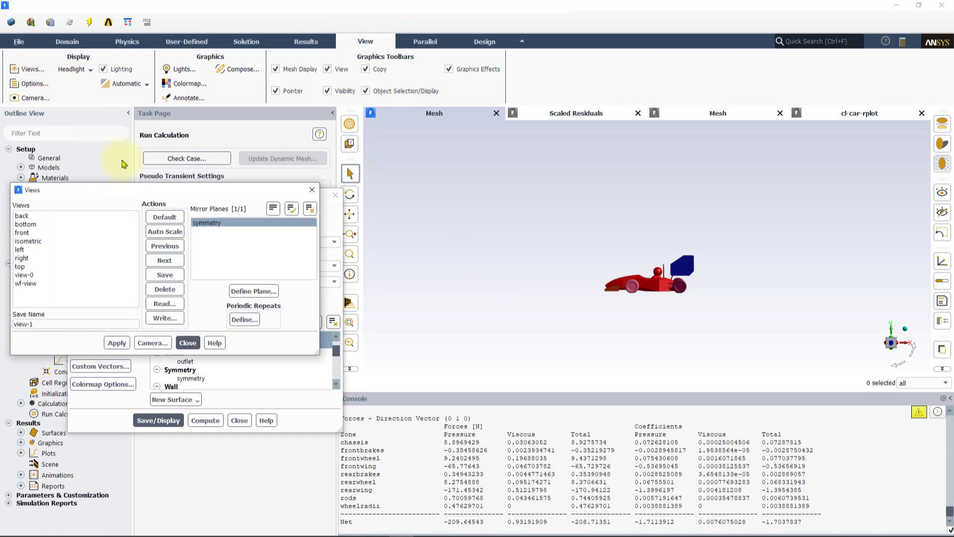
click(204, 223)
click(117, 343)
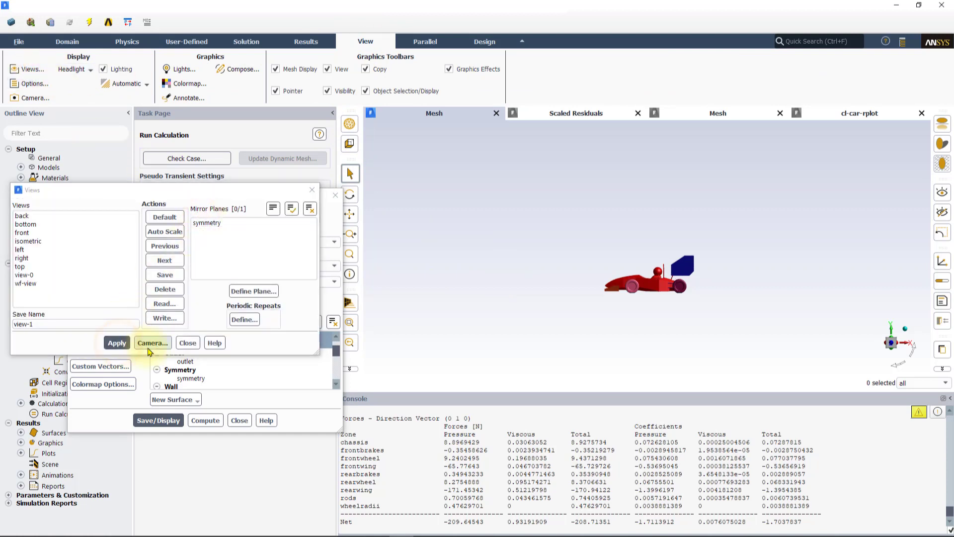
click(188, 343)
click(158, 420)
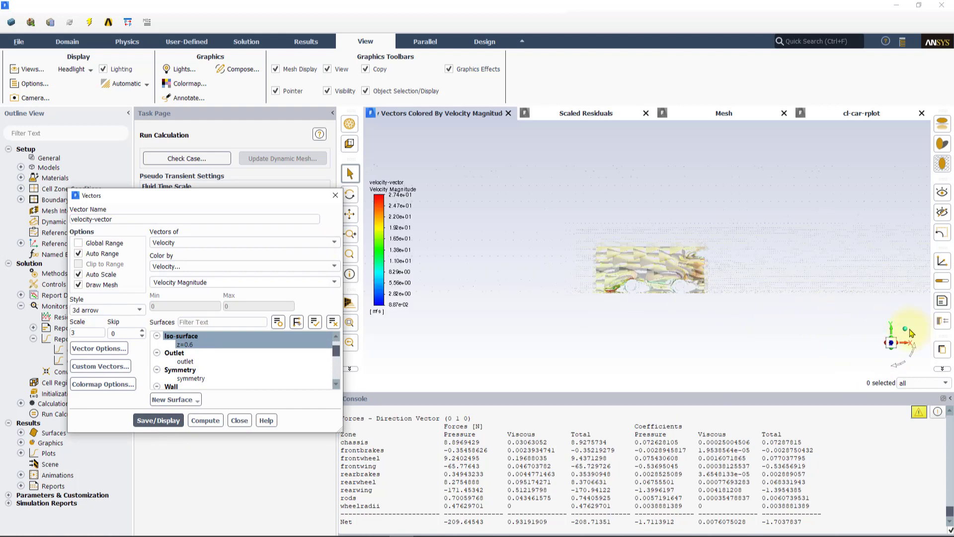
- Switch to isometric view, then zoom and orbit to inspect vectors around the rear wheel
click(906, 331)
scroll(661, 258, up, 10)
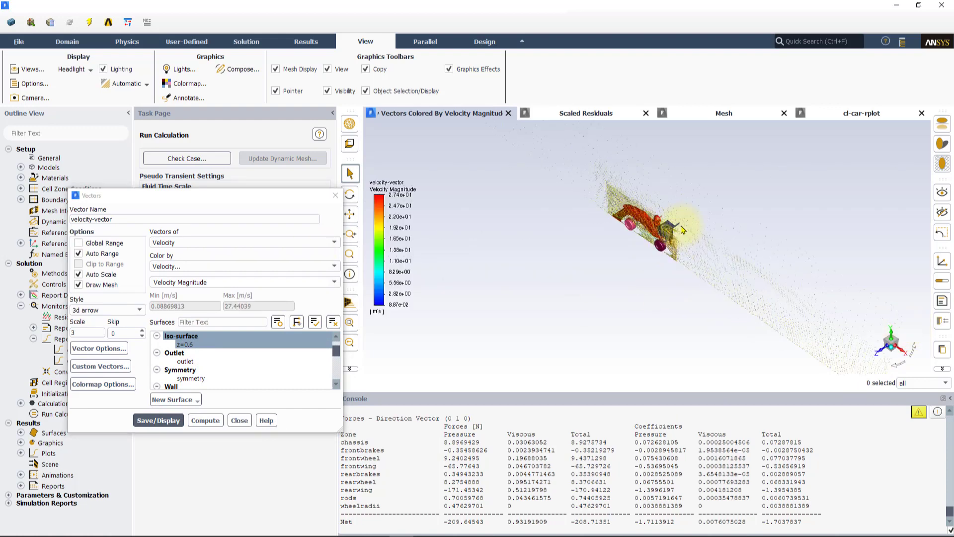
drag(649, 256, 691, 239)
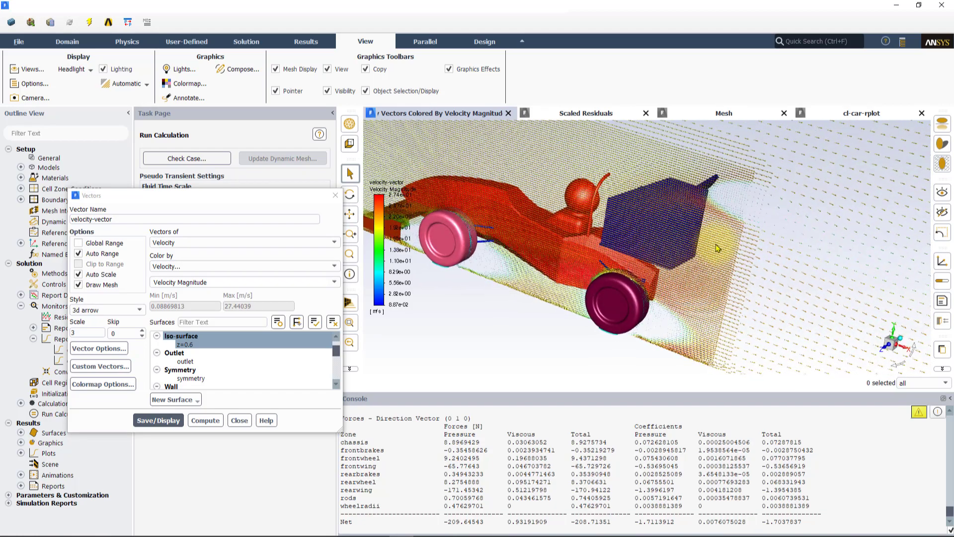
scroll(674, 315, up, 5)
scroll(668, 306, down, 3)
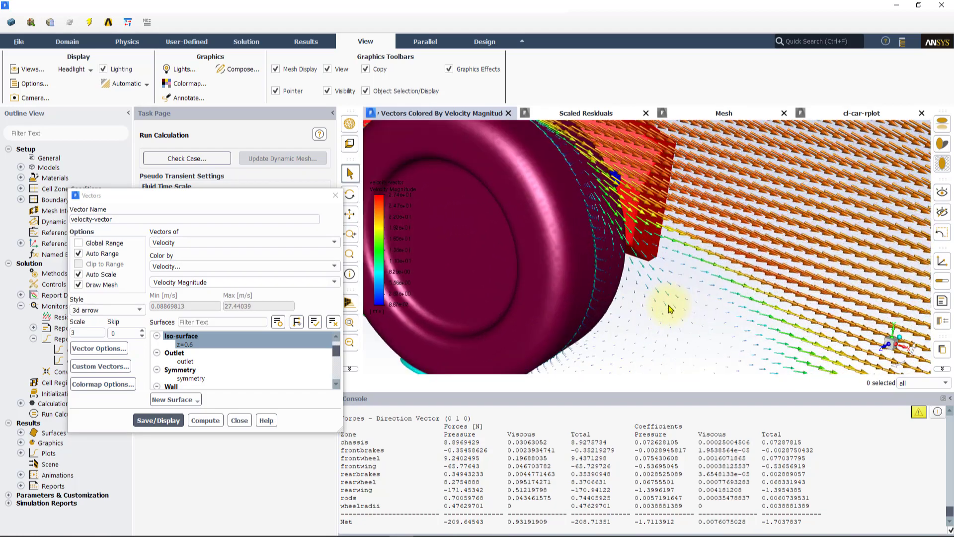
click(588, 283)
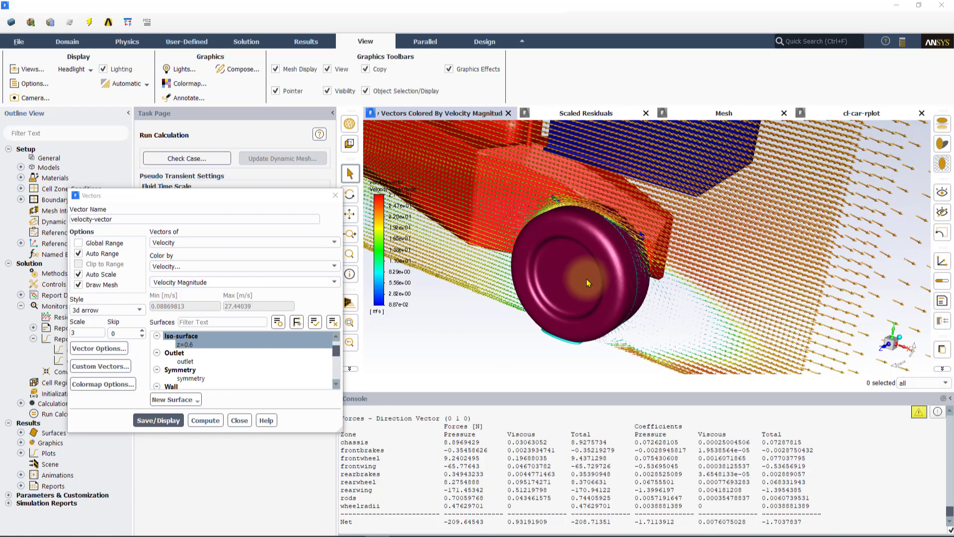
scroll(586, 280, down, 4)
drag(583, 278, 522, 234)
click(470, 234)
scroll(470, 233, up, 5)
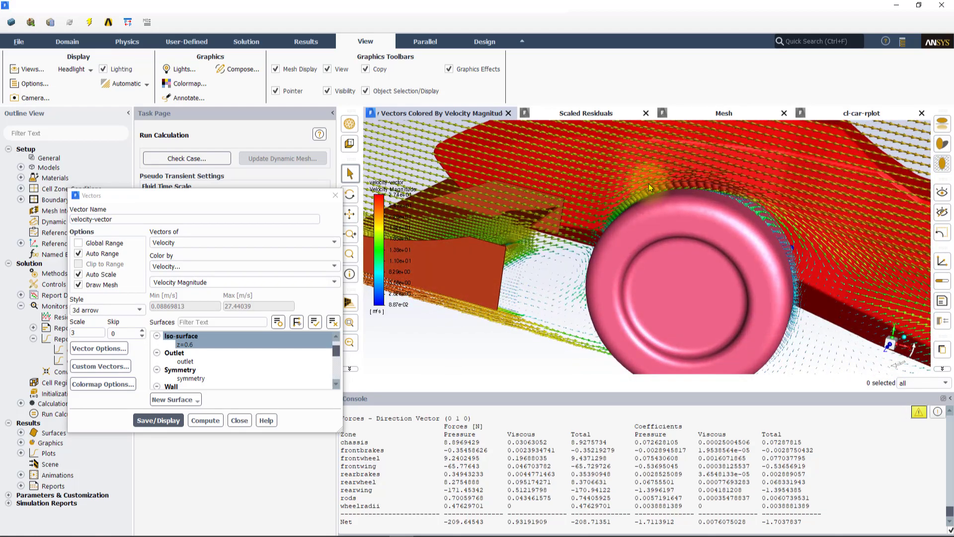
scroll(650, 178, up, 5)
scroll(722, 210, down, 5)
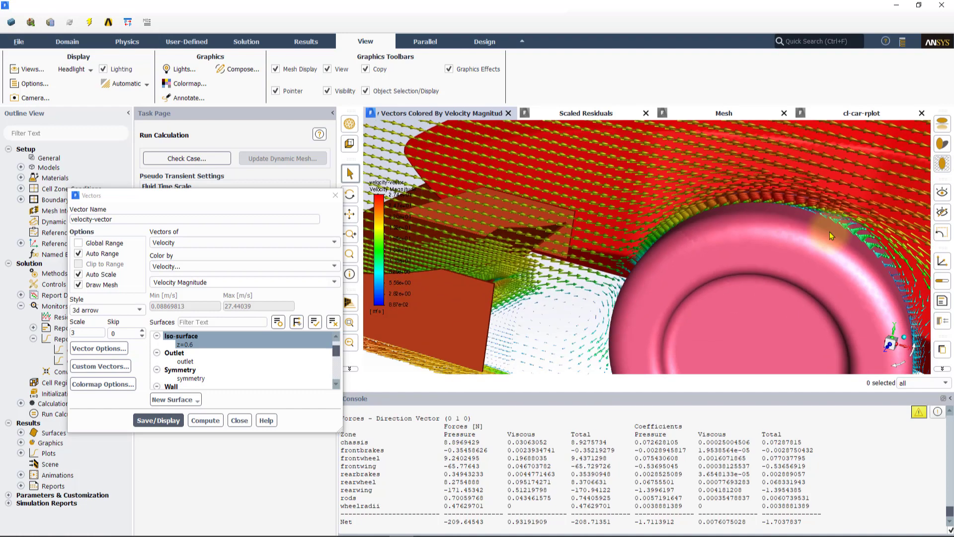
scroll(707, 156, up, 3)
scroll(759, 172, up, 5)
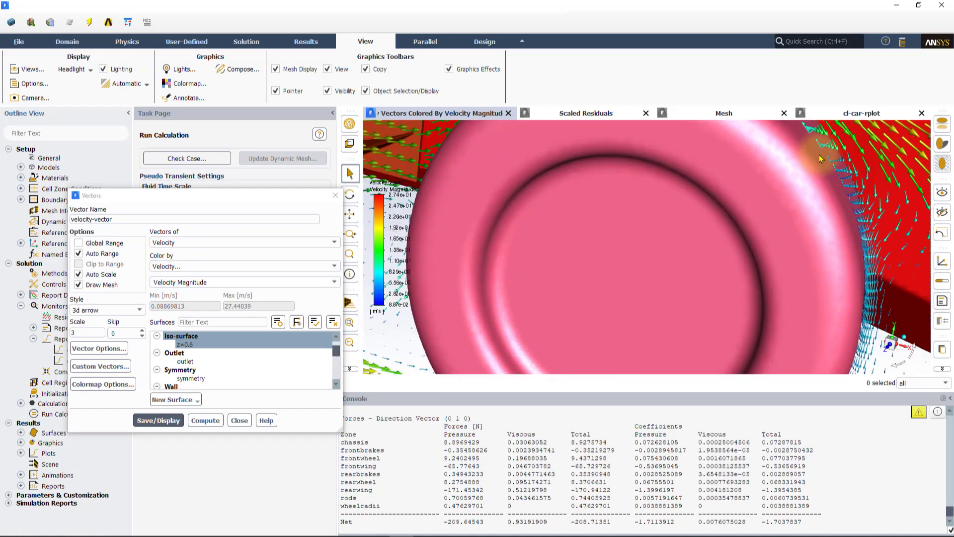
scroll(785, 243, up, 3)
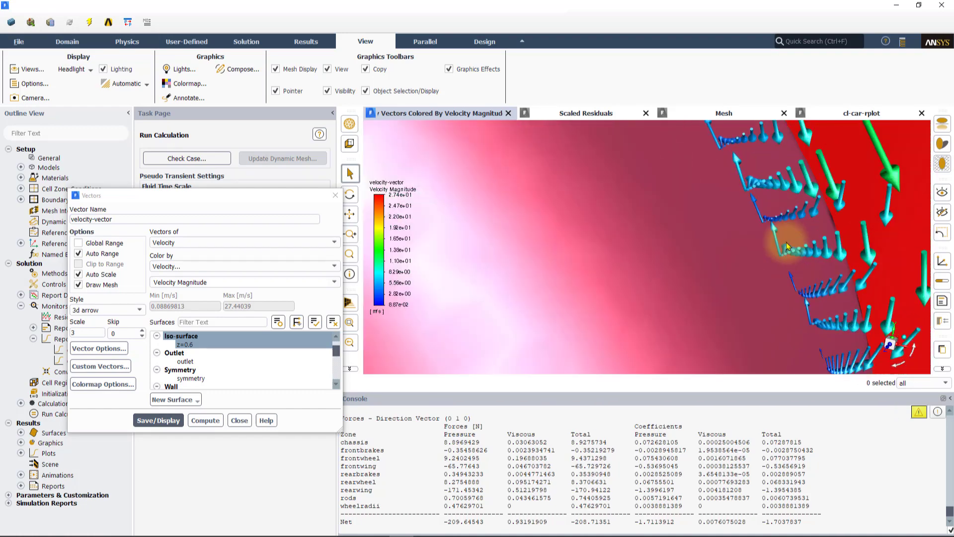
scroll(784, 242, down, 6)
scroll(782, 237, down, 3)
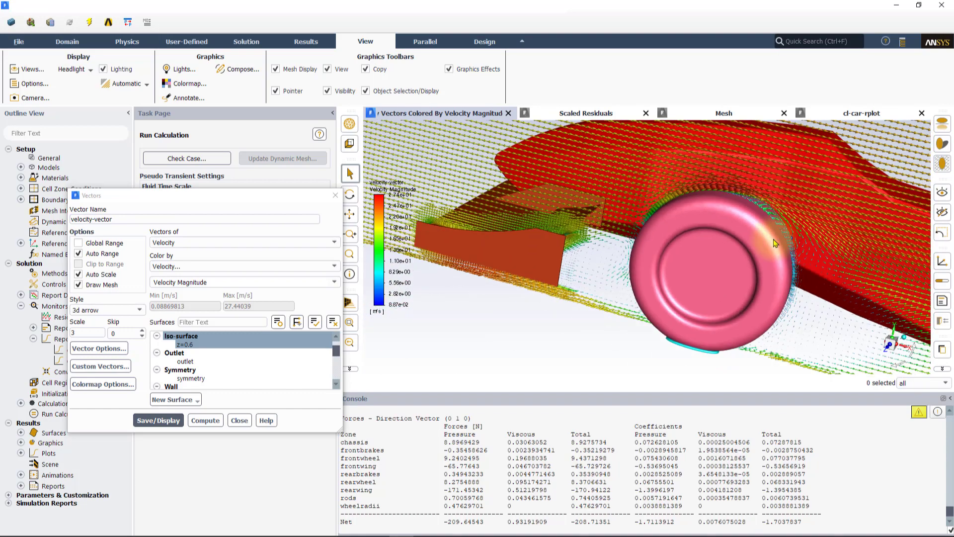